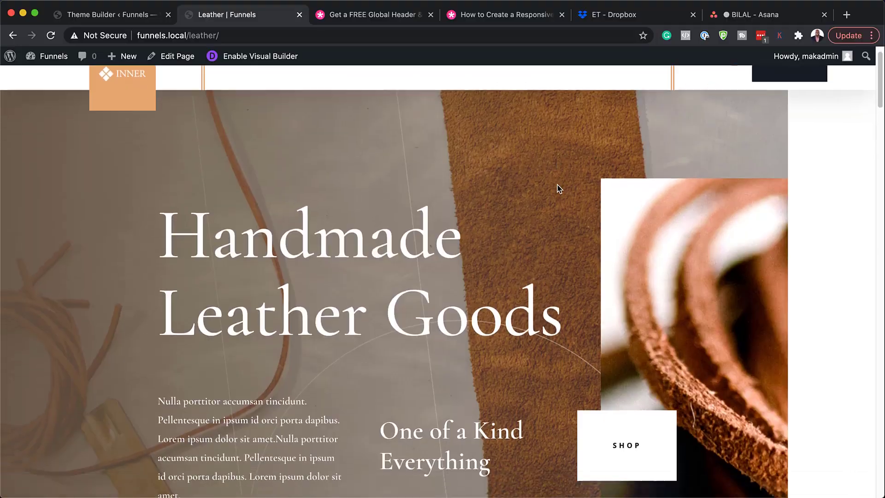
Scroll down the Leather page on funnels.local to review it down to the footer.
scroll(558, 189, "down", 2)
scroll(558, 189, "down", 15)
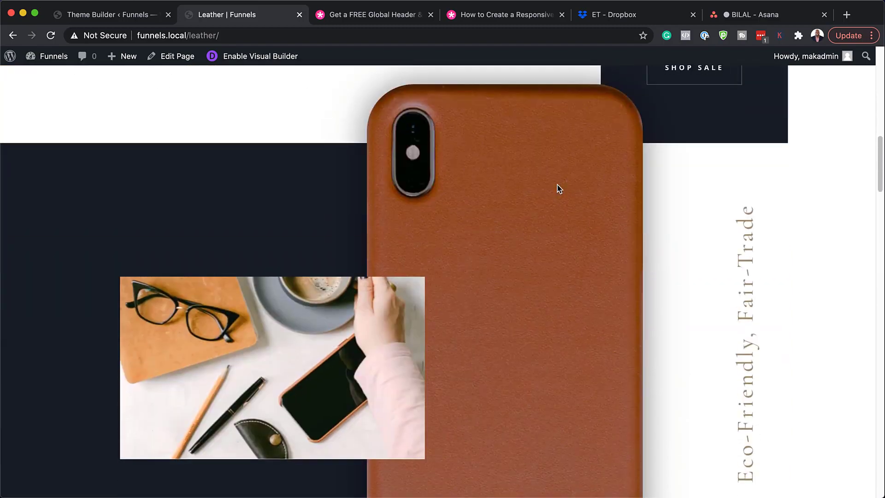
scroll(559, 189, "down", 20)
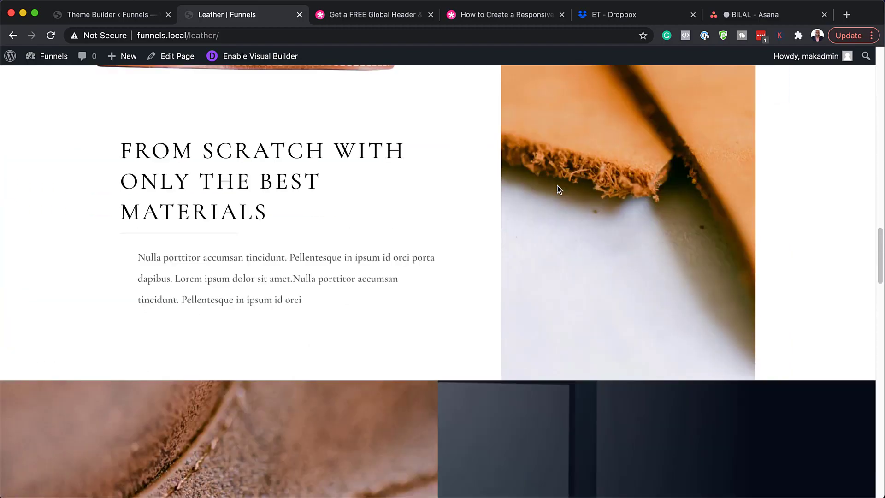
scroll(559, 189, "down", 15)
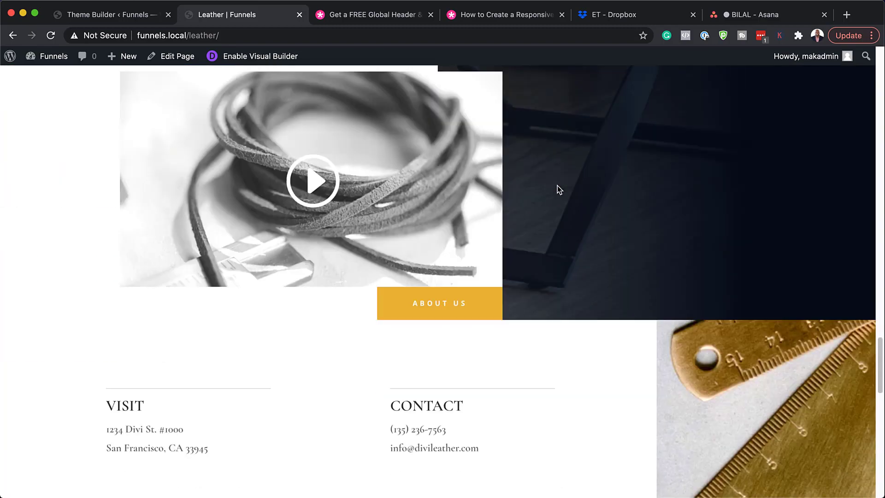
scroll(559, 189, "down", 15)
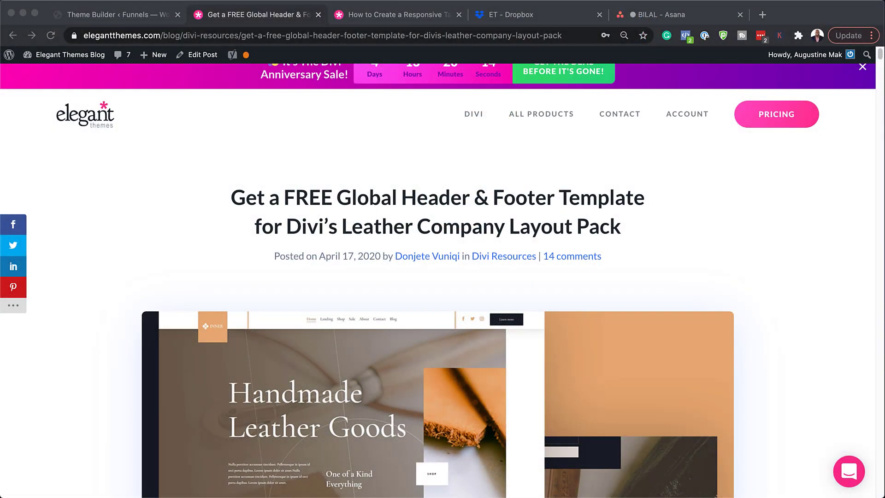
Scroll the blog post and jump to the free Leather template download form.
scroll(438, 322, "down", 1)
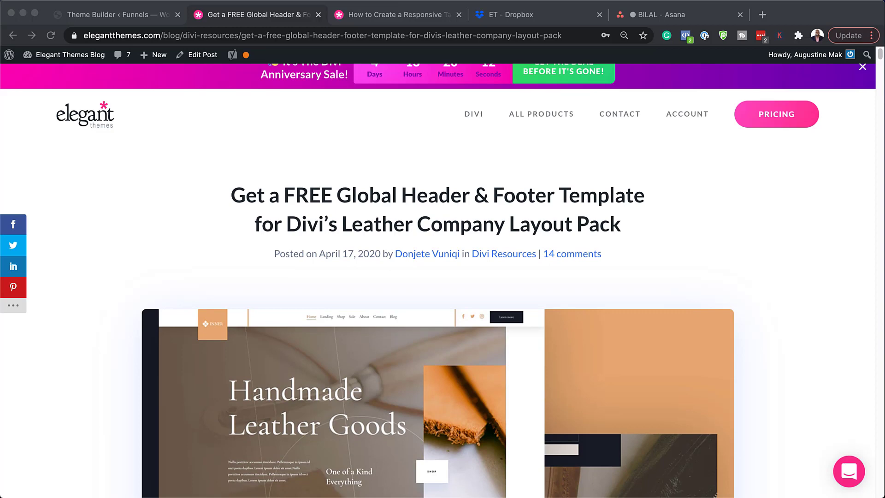
scroll(438, 322, "down", 10)
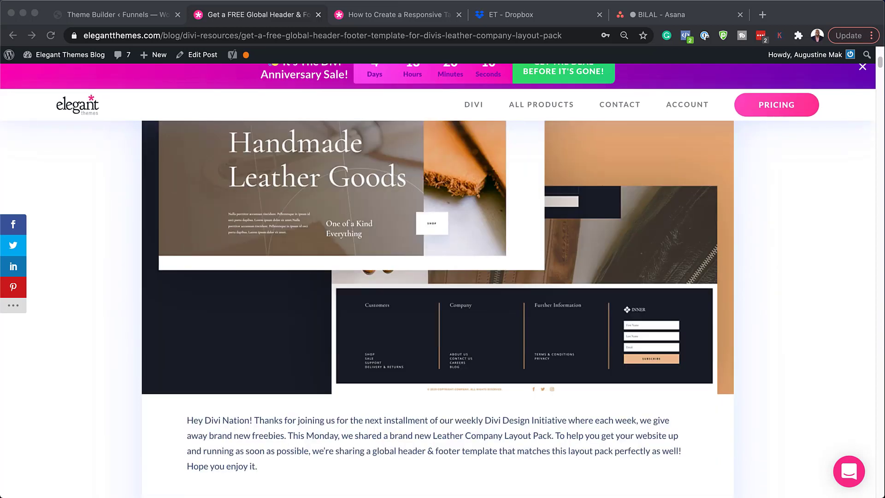
scroll(438, 323, "down", 4)
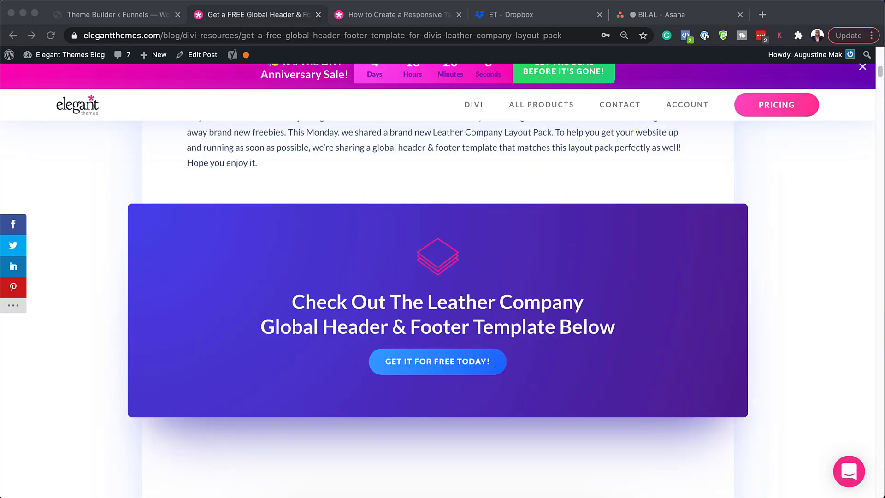
left_click(455, 362)
Submit an email address in the form and download the template zip file.
left_click(460, 346)
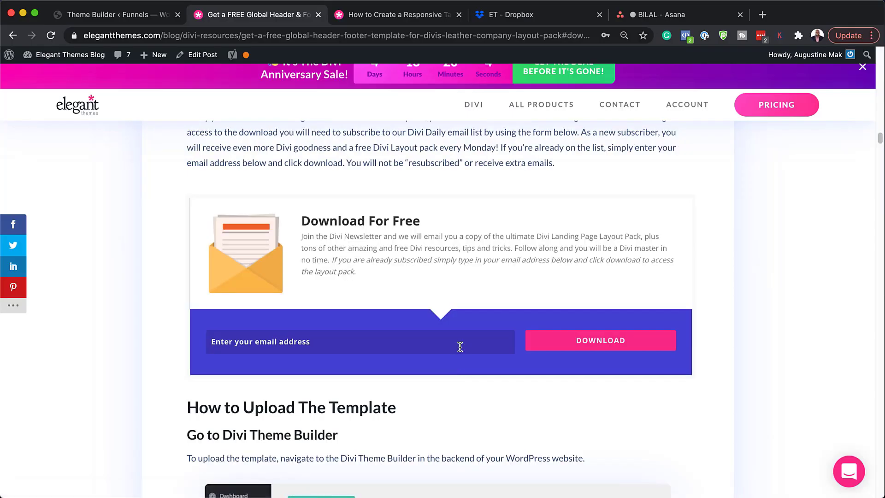
left_click(614, 345)
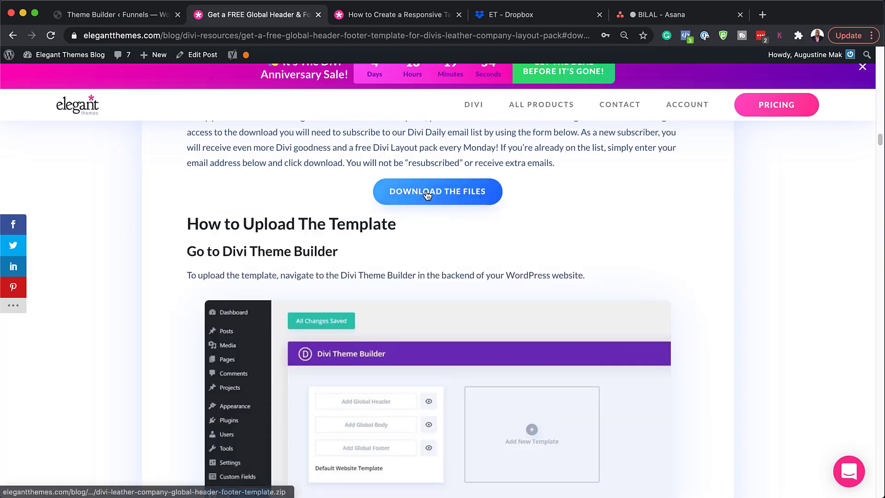
left_click(427, 196)
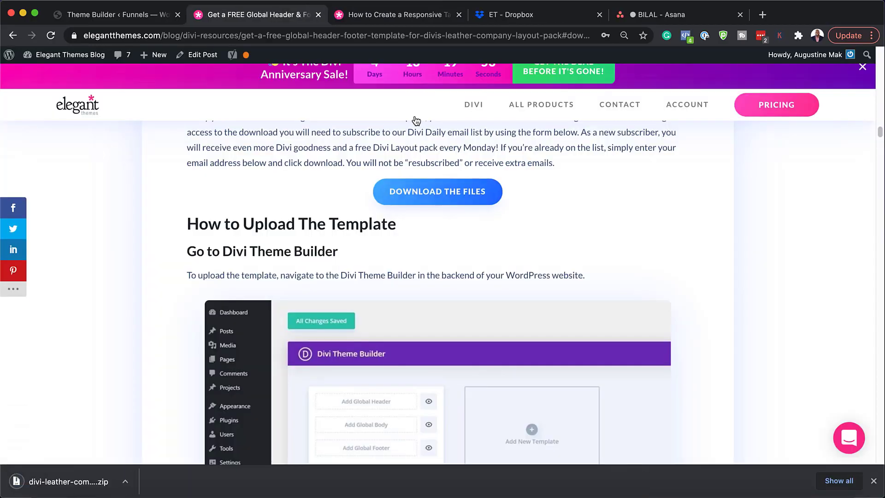
Reveal the downloaded zip in Finder, extract it and open the folder with the template JSON.
left_click(125, 485)
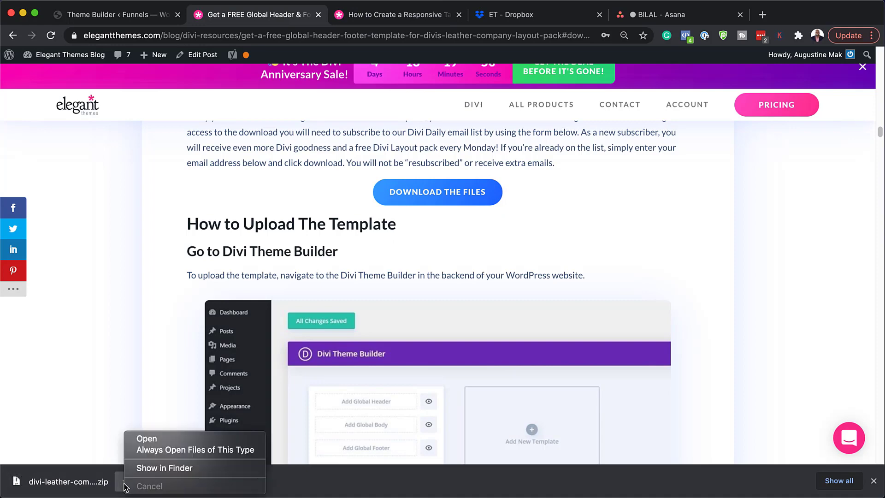
left_click(164, 468)
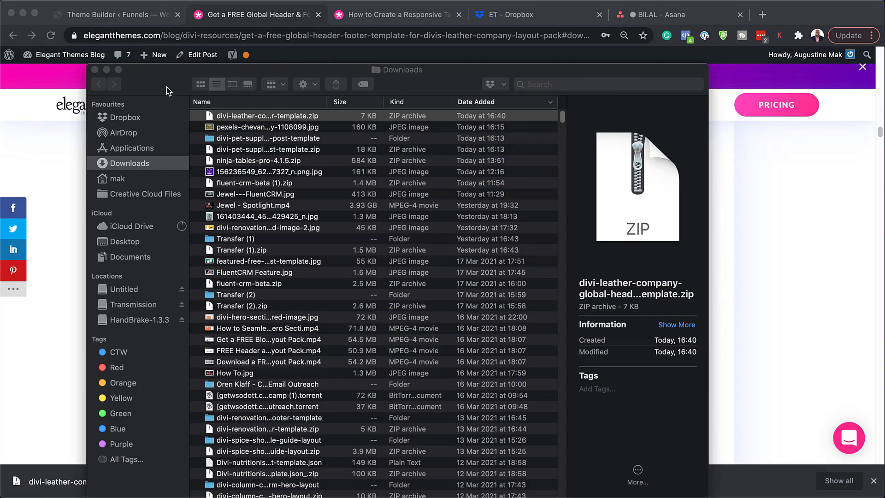
left_click_drag(167, 90, 166, 315)
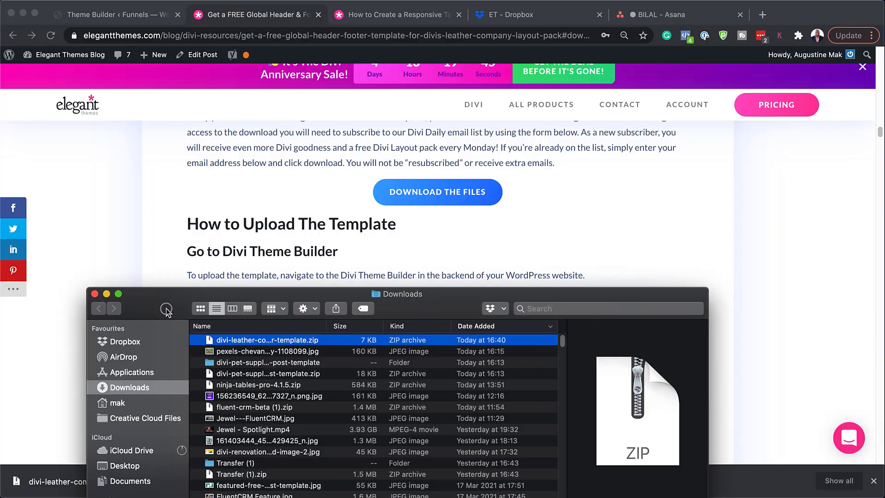
double_click(211, 341)
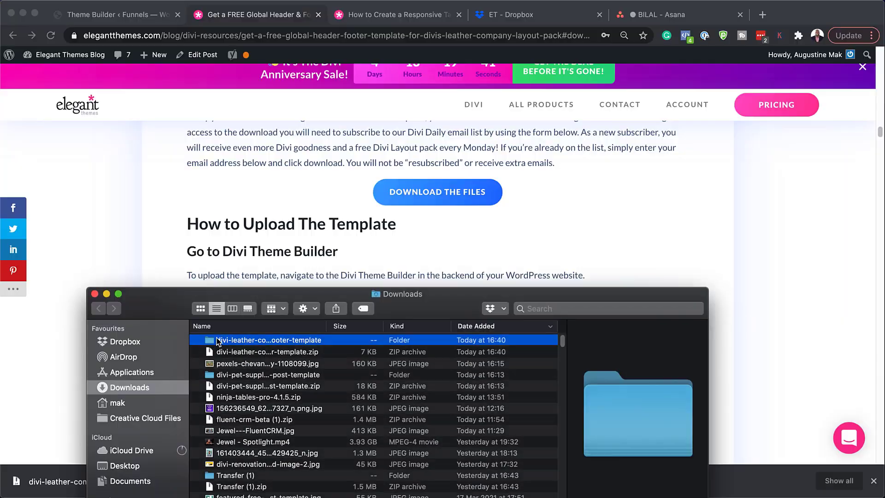
double_click(213, 339)
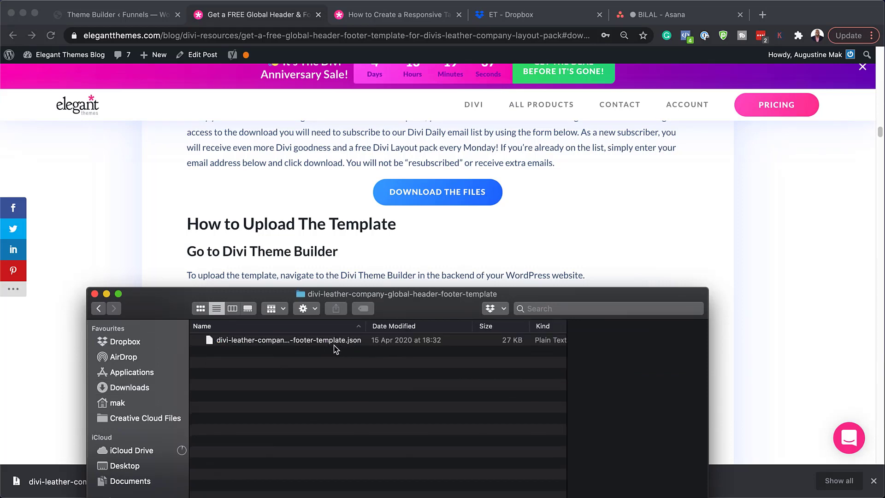
key("super+Tab")
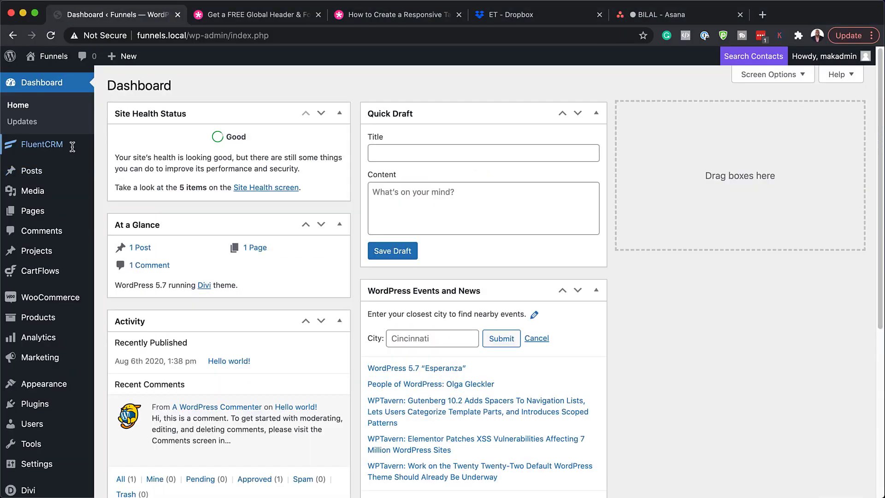
Go to Divi > Theme Builder from the WordPress admin sidebar.
mouse_move(73, 151)
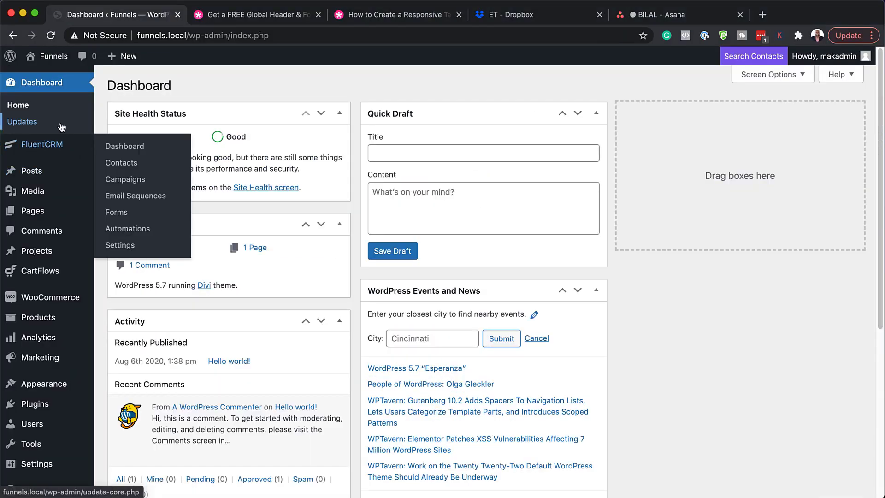
mouse_move(67, 261)
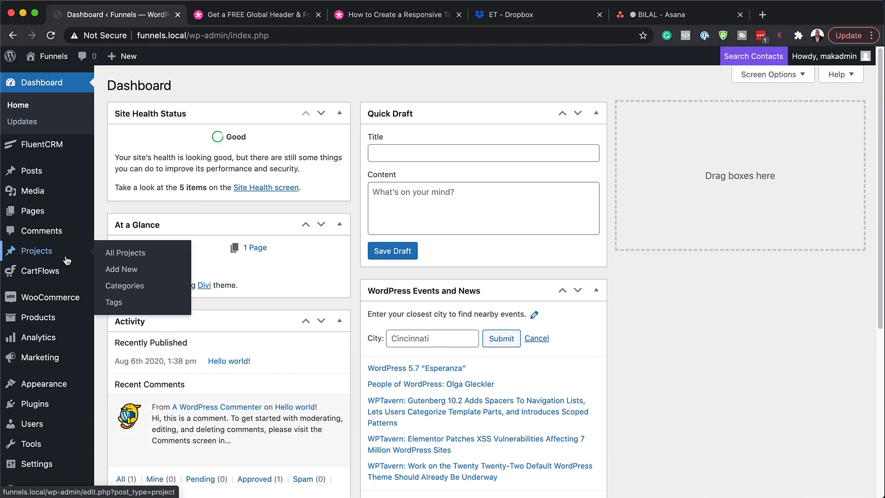
scroll(65, 256, "down", 5)
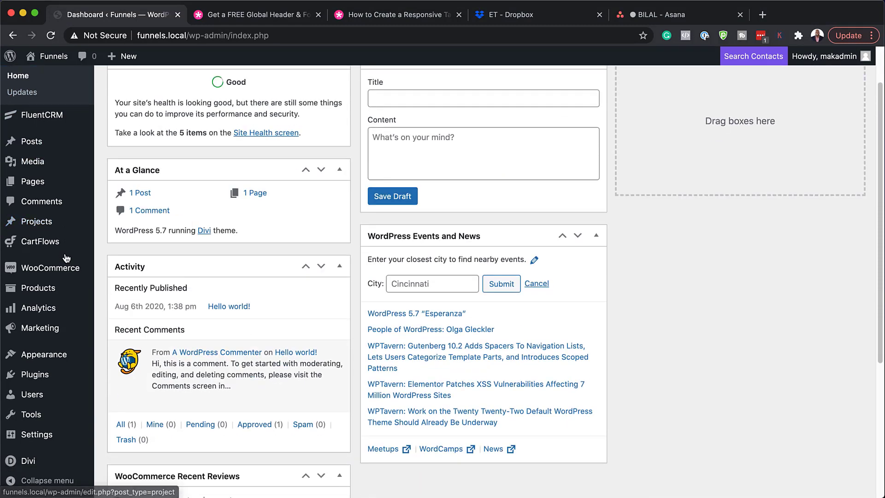
mouse_move(48, 464)
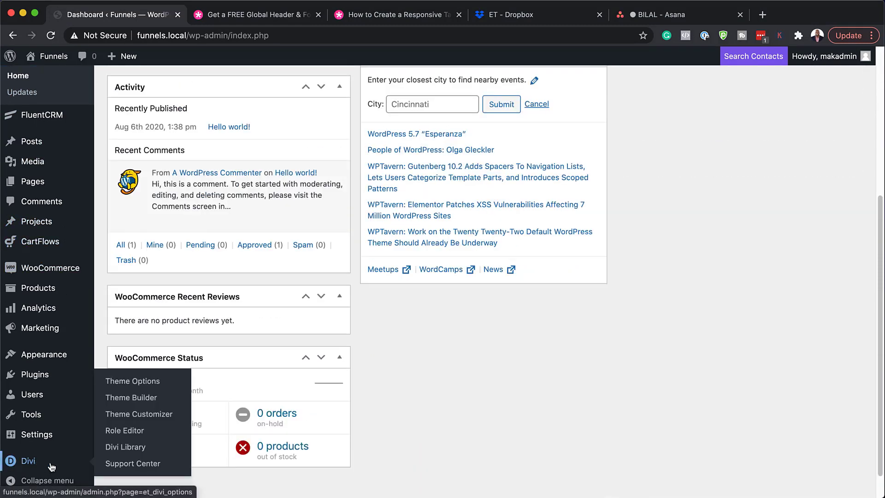
left_click(133, 398)
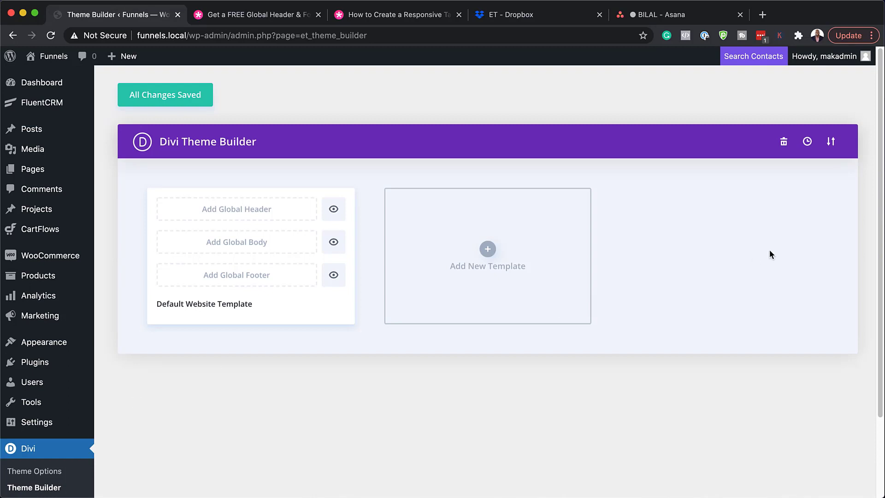
Import divi-leather-company-global-header-footer-template.json through Theme Builder's Portability import.
left_click(831, 143)
left_click(423, 223)
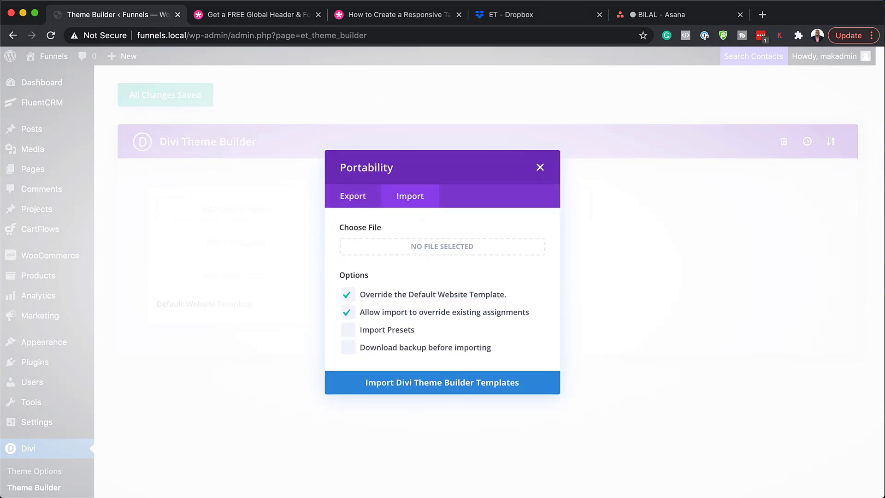
left_click_drag(12, 494, 387, 381)
left_click_drag(138, 419, 417, 248)
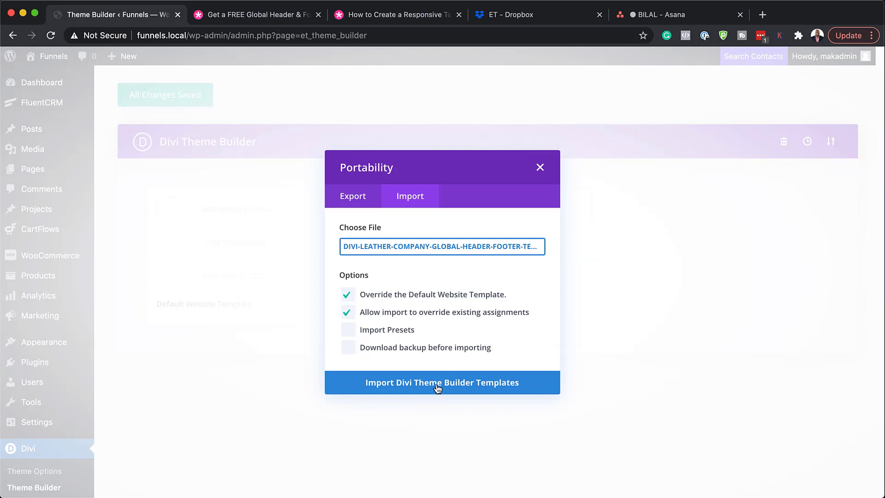
left_click(437, 384)
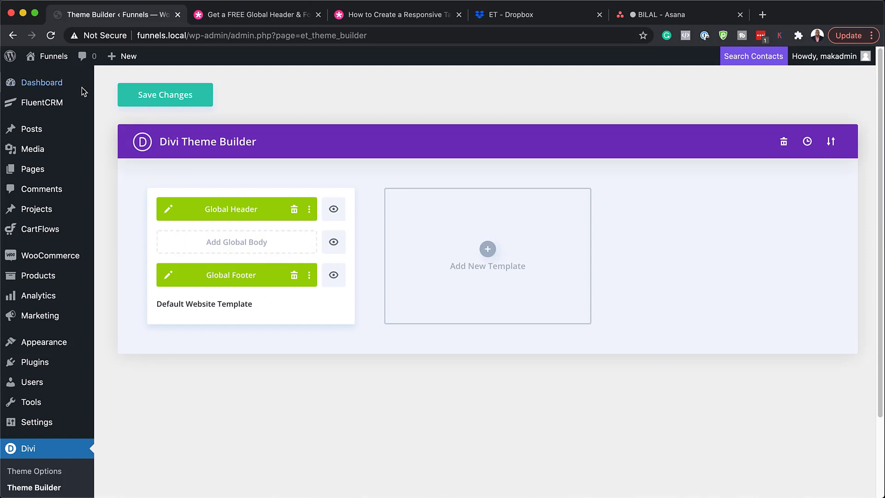
Open the Funnels site front page in a new tab via Visit Site and scroll down.
mouse_move(59, 61)
mouse_move(45, 85)
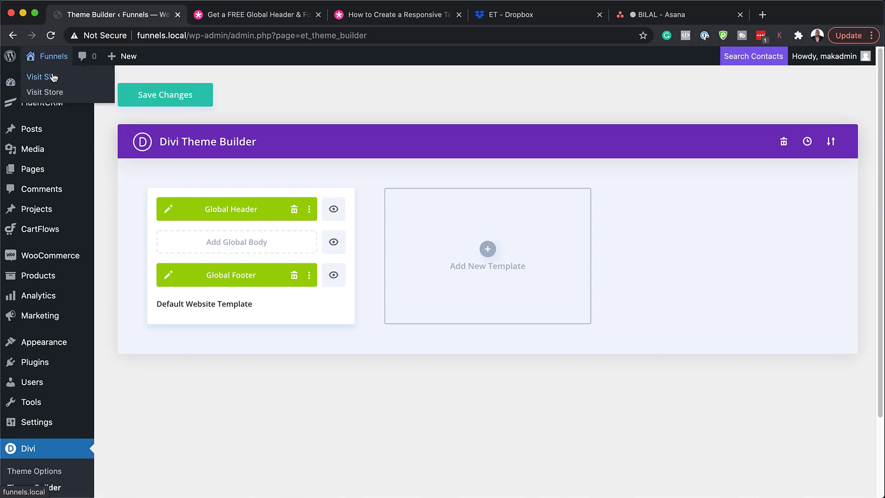
left_click(52, 78, "super")
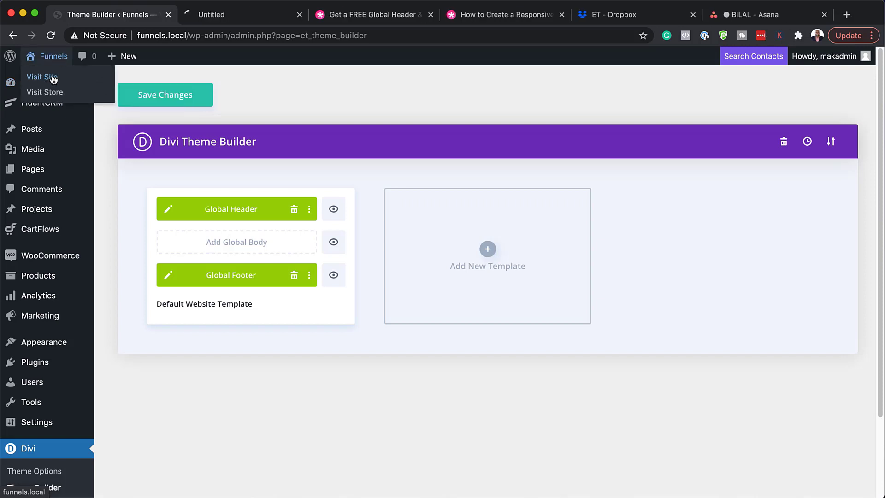
left_click(233, 15)
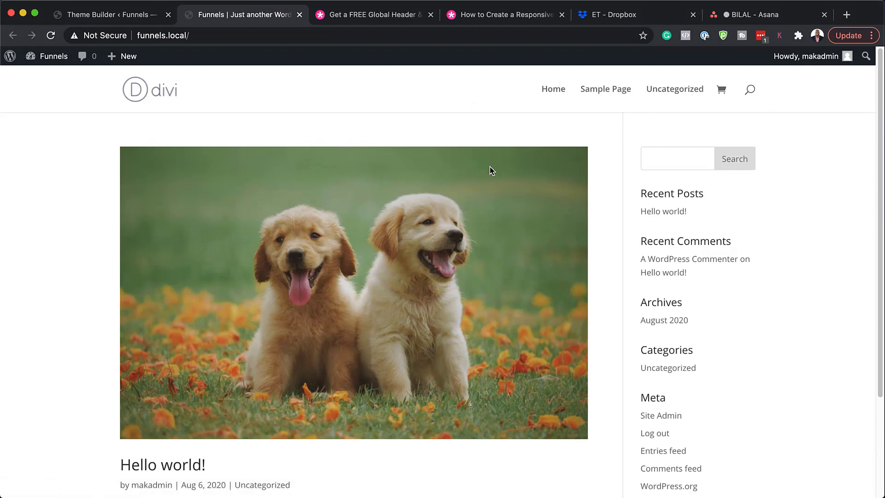
scroll(505, 303, "down", 5)
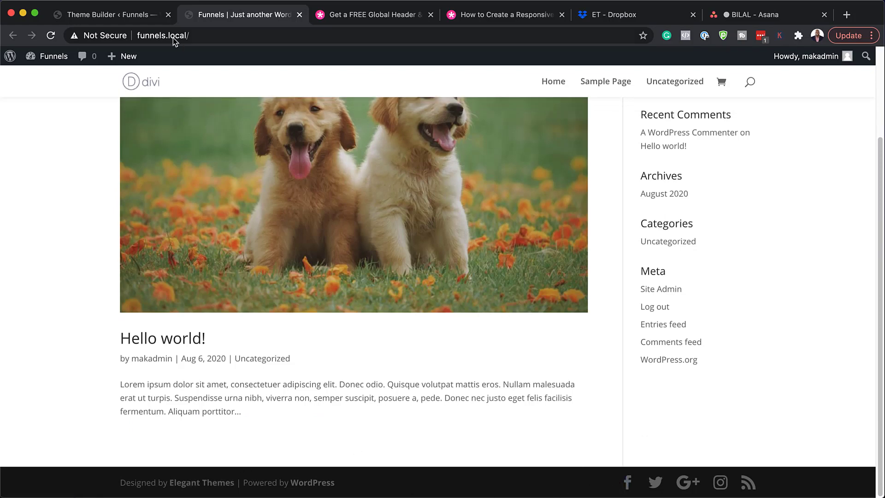
Save the Theme Builder templates, then reload the home page and inspect the new header and footer.
left_click(151, 18)
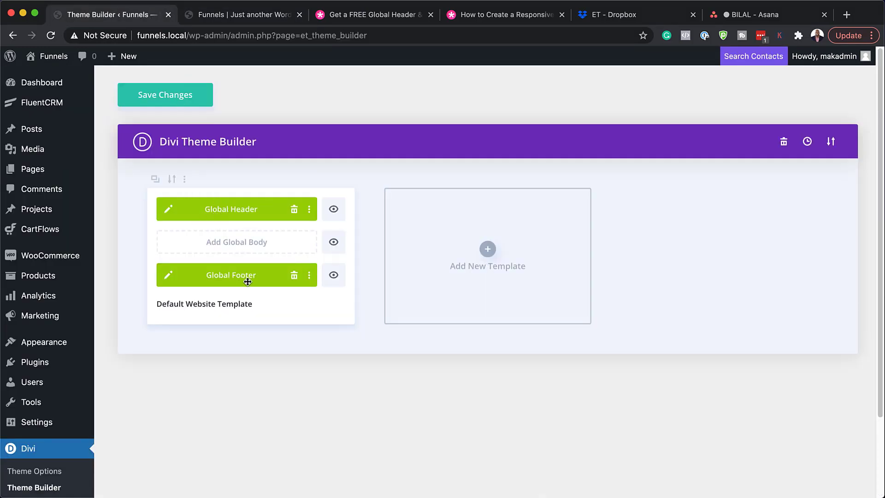
left_click(198, 90)
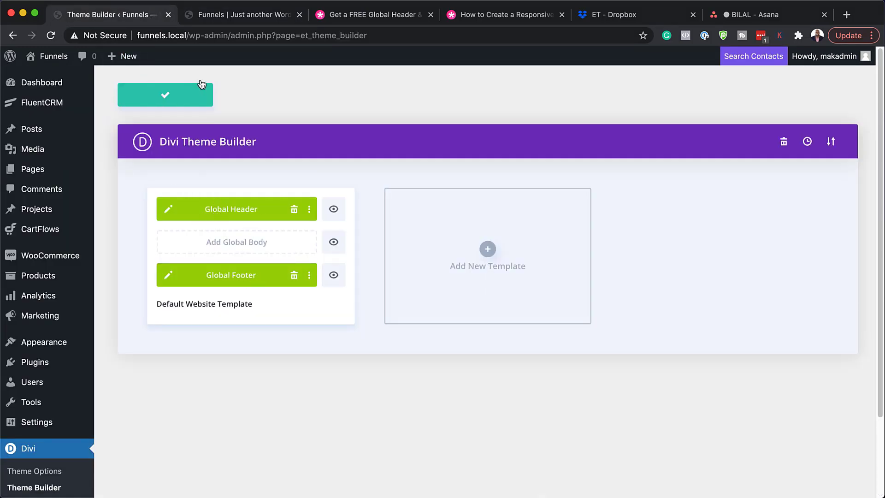
left_click(255, 14)
left_click(50, 36)
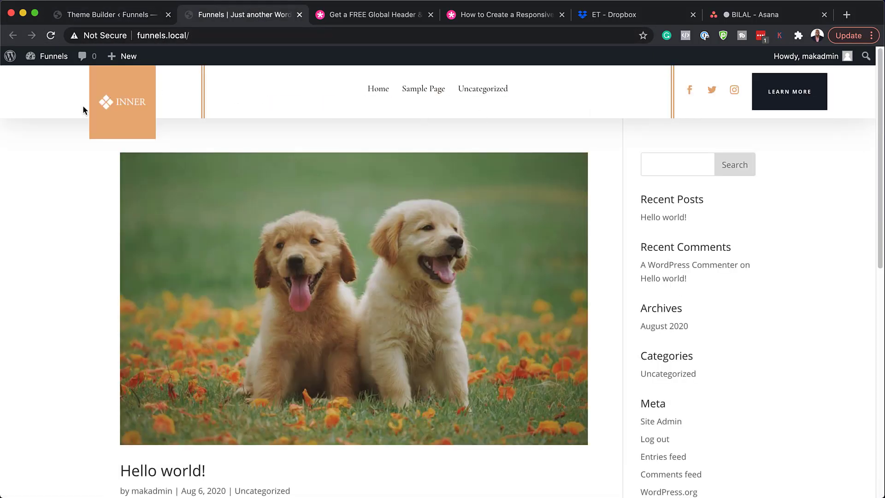
scroll(531, 343, "down", 1)
scroll(531, 343, "down", 10)
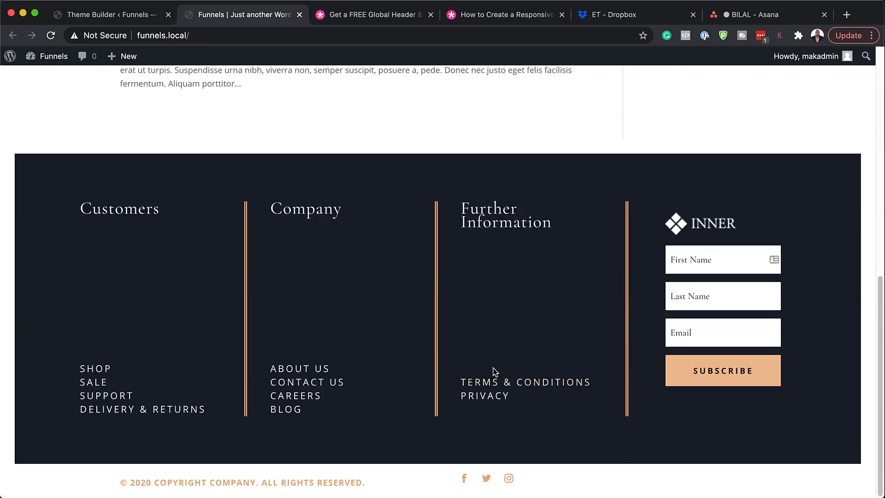
scroll(495, 372, "up", 10)
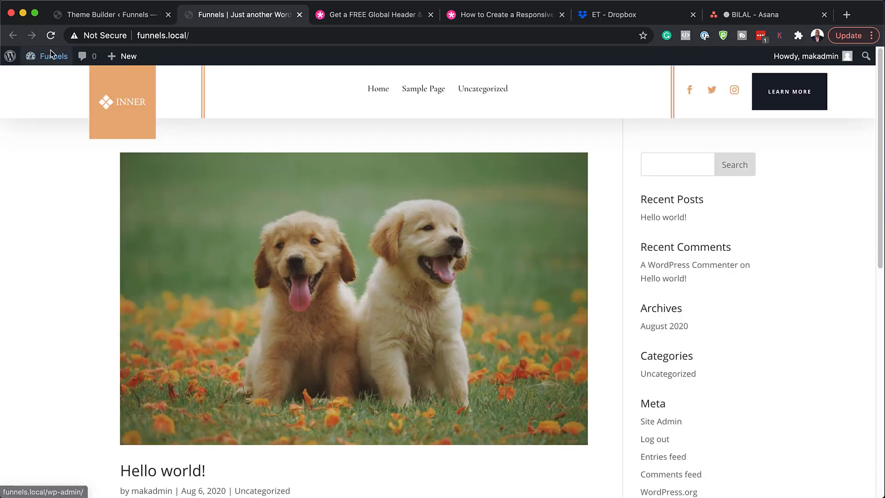
mouse_move(50, 56)
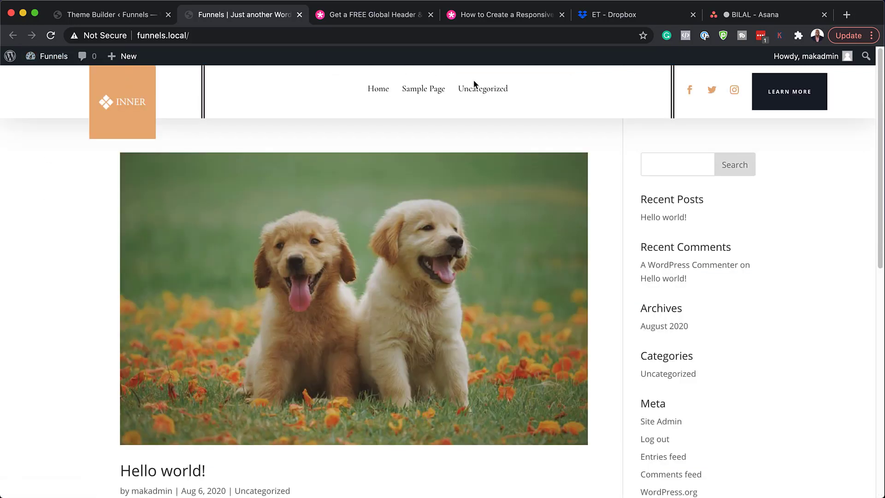
Add a new page titled 'Leather' and open it in the Divi Builder.
left_click(127, 16)
mouse_move(36, 170)
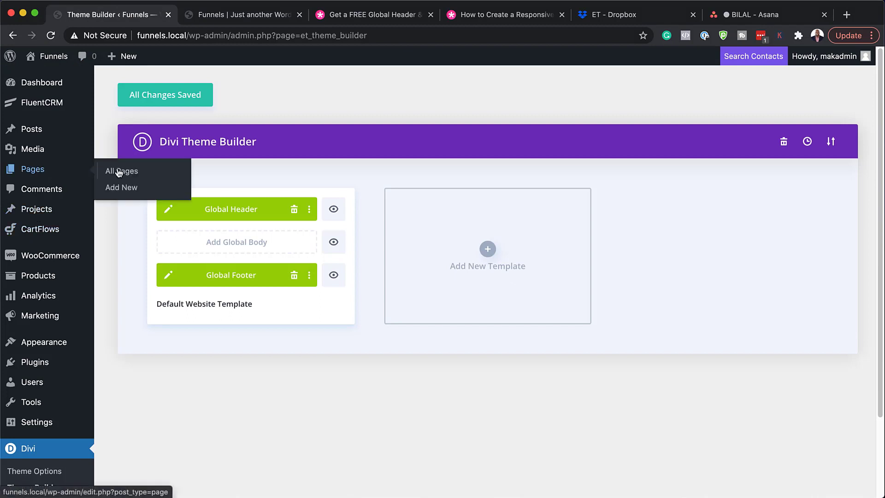
left_click(133, 192)
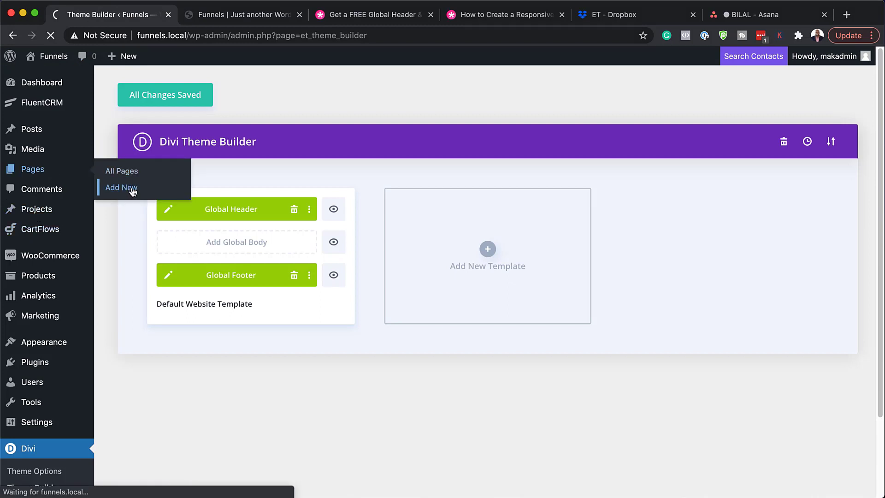
type("Leather")
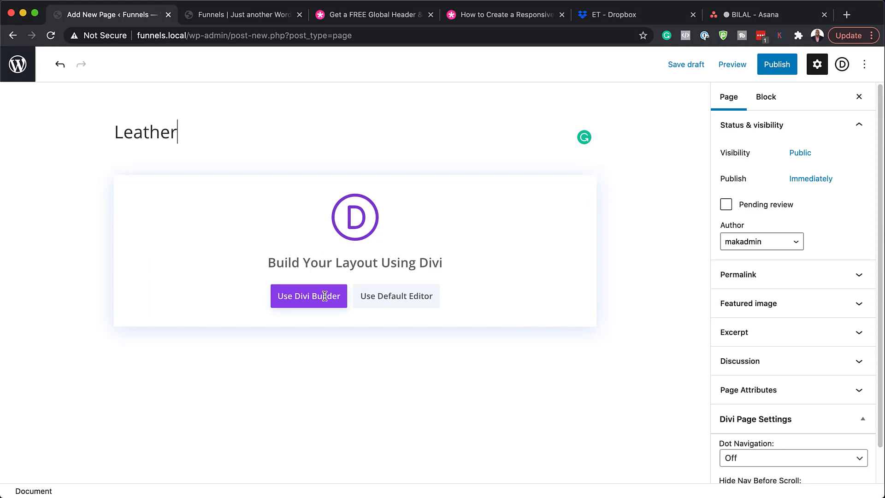
left_click(323, 296)
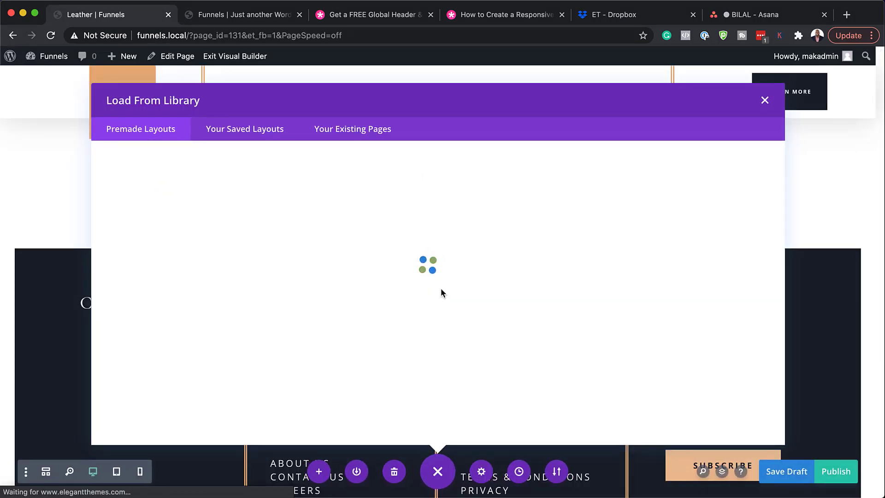
Search layouts for 'leathe', load the Leather Company Landing Page layout, and publish the page.
left_click(214, 222)
type("leather")
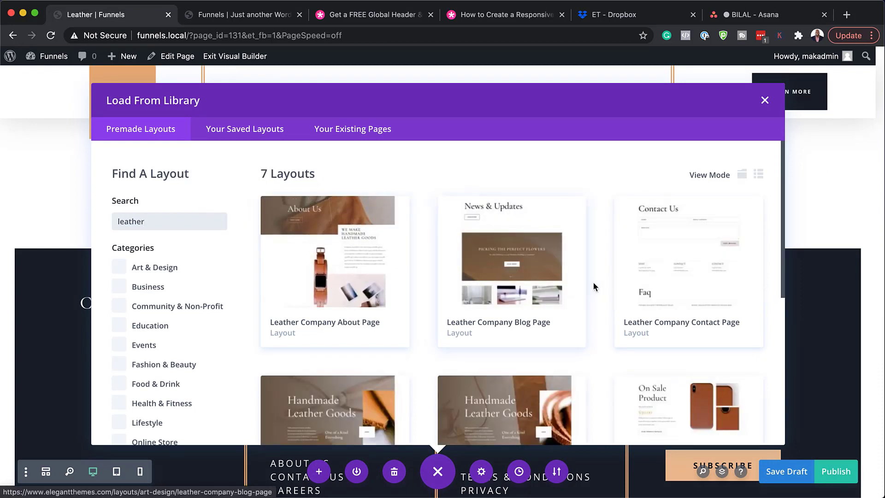
scroll(550, 288, "down", 2)
scroll(550, 288, "down", 5)
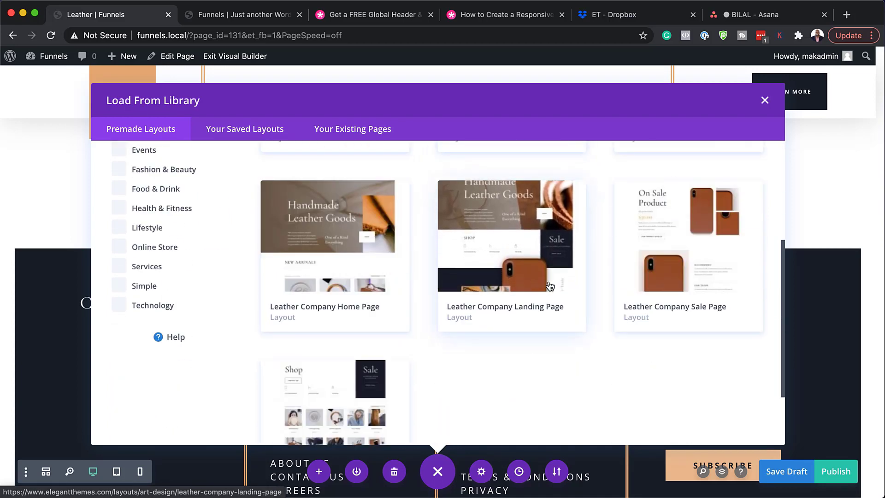
left_click(515, 249)
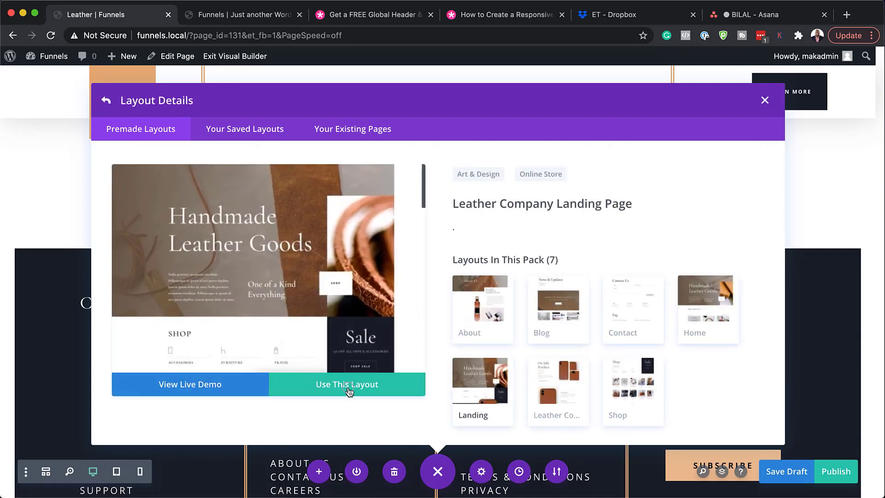
left_click(349, 390)
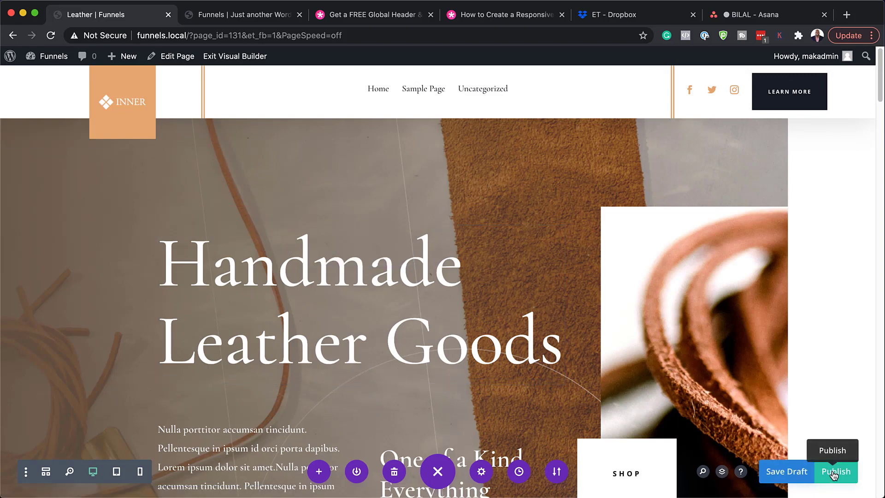
left_click(835, 475)
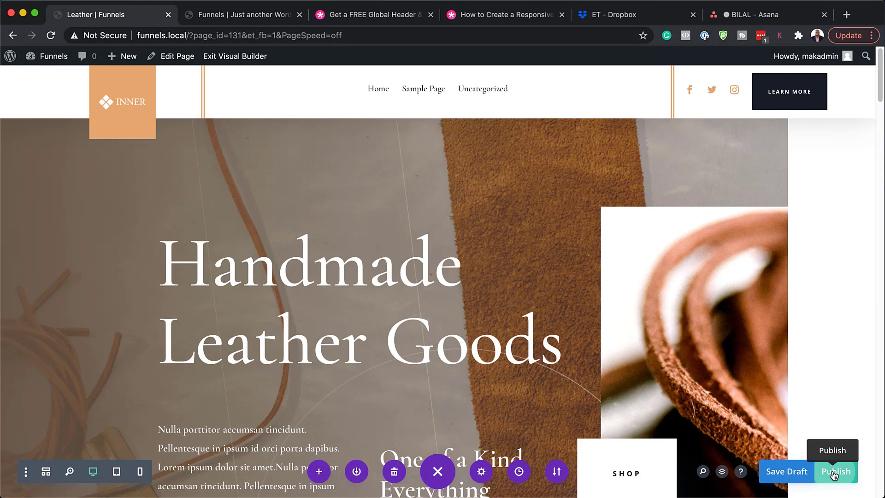
Exit the Visual Builder and scroll the live Leather page to the footer and back up.
left_click(247, 61)
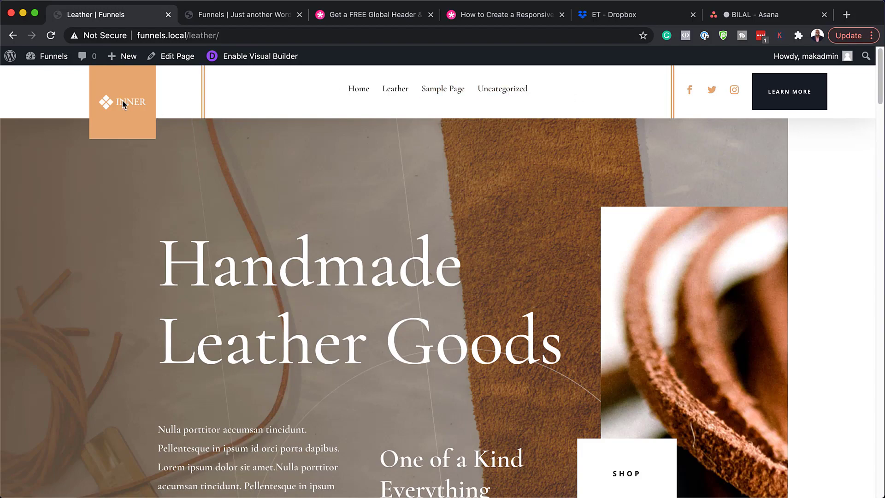
scroll(504, 313, "down", 5)
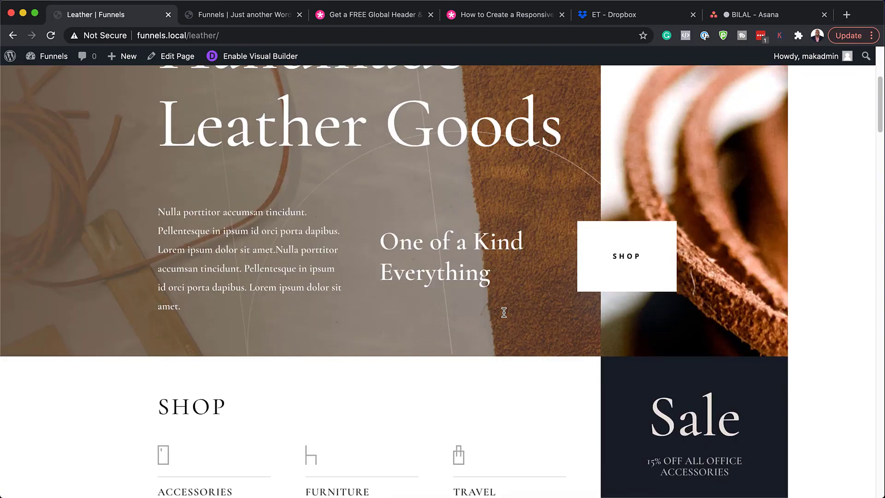
scroll(504, 313, "down", 15)
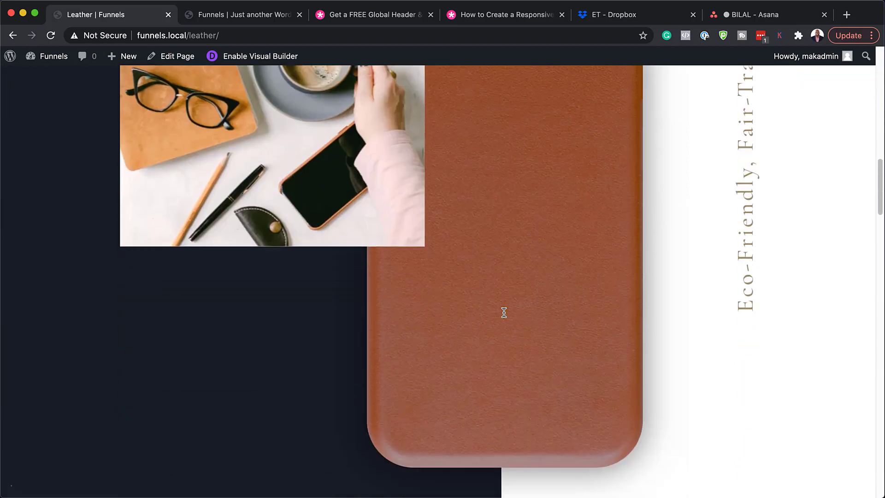
scroll(504, 313, "down", 20)
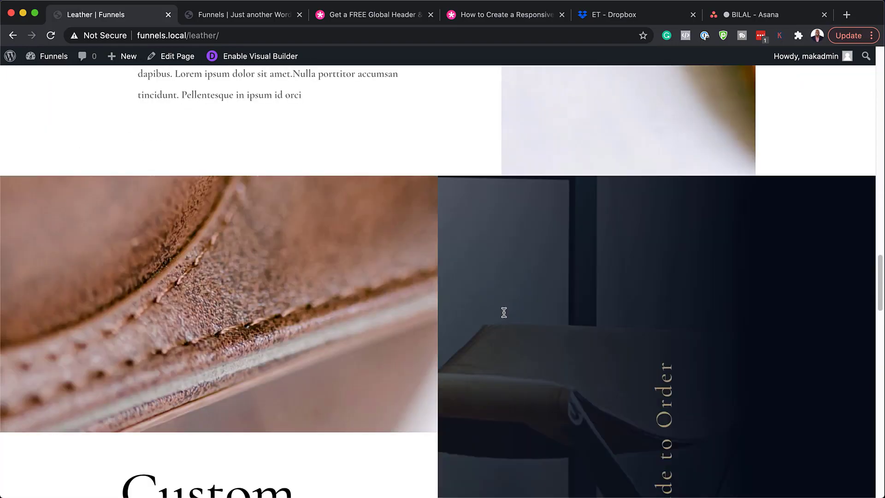
scroll(504, 312, "down", 20)
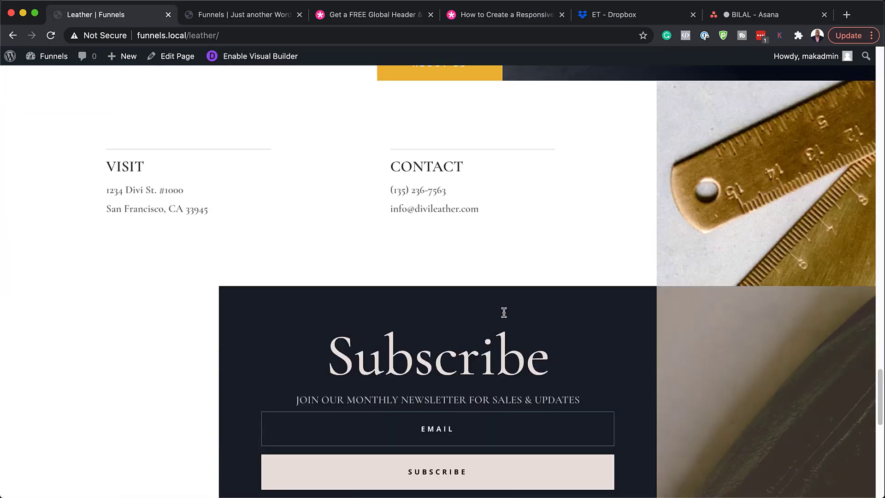
scroll(504, 313, "down", 15)
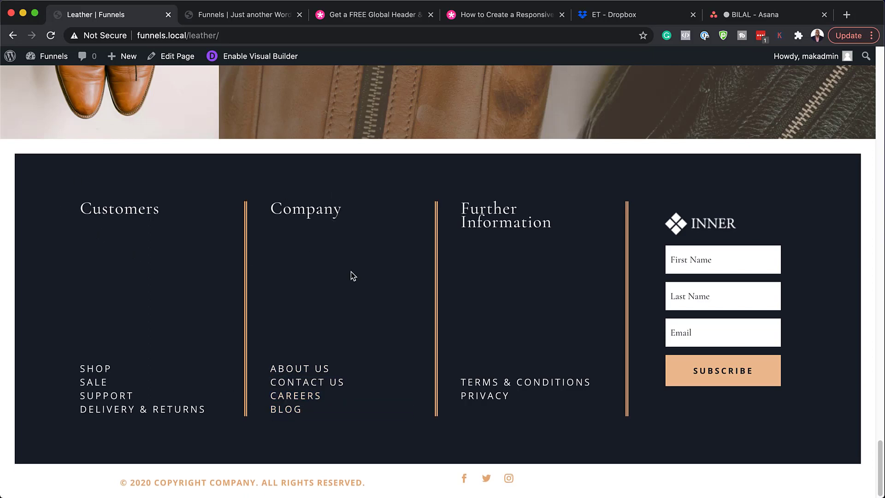
scroll(437, 270, "up", 20)
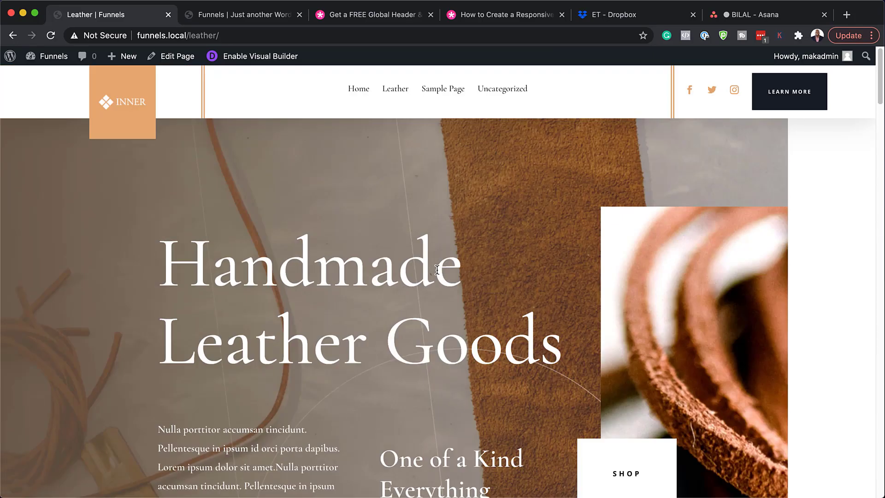
From the dashboard, go to Divi > Theme Builder and open the Global Header layout for editing.
left_click_drag(269, 18, 97, 13)
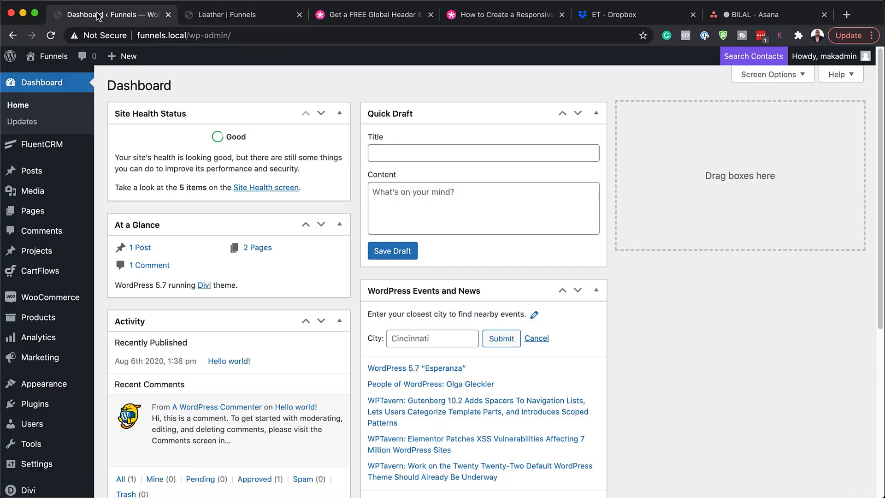
scroll(51, 212, "down", 6)
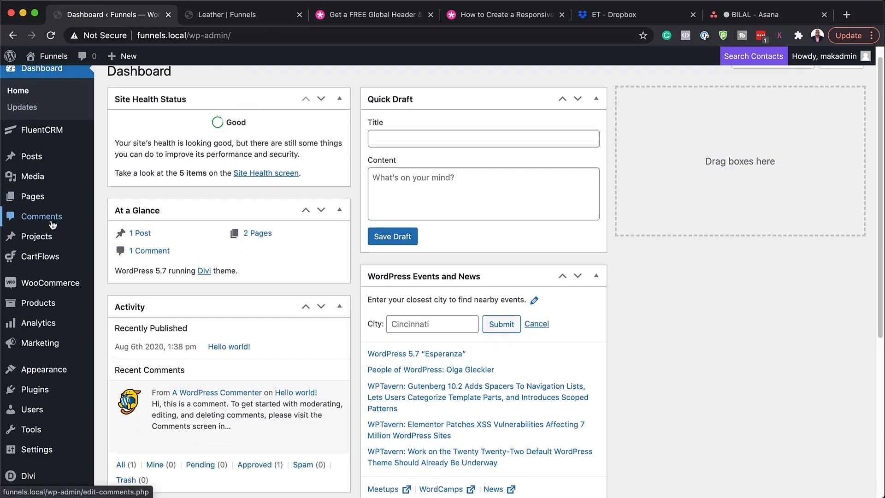
mouse_move(51, 223)
mouse_move(19, 461)
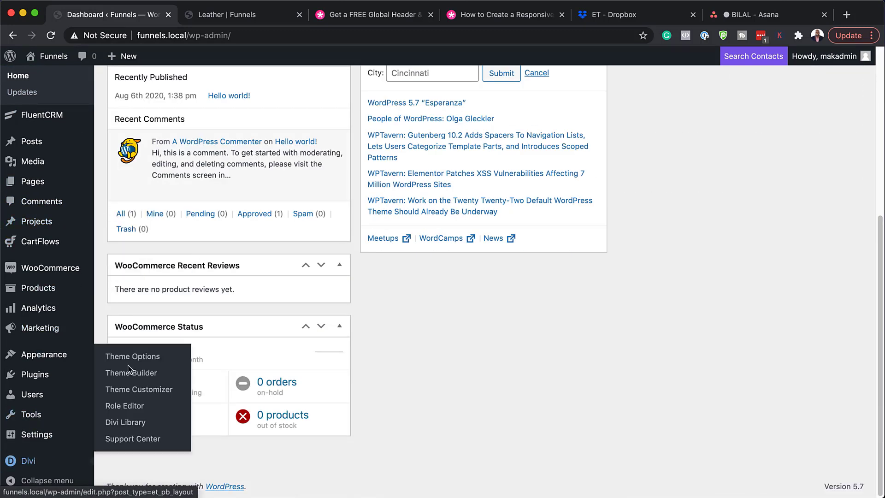
left_click(143, 376)
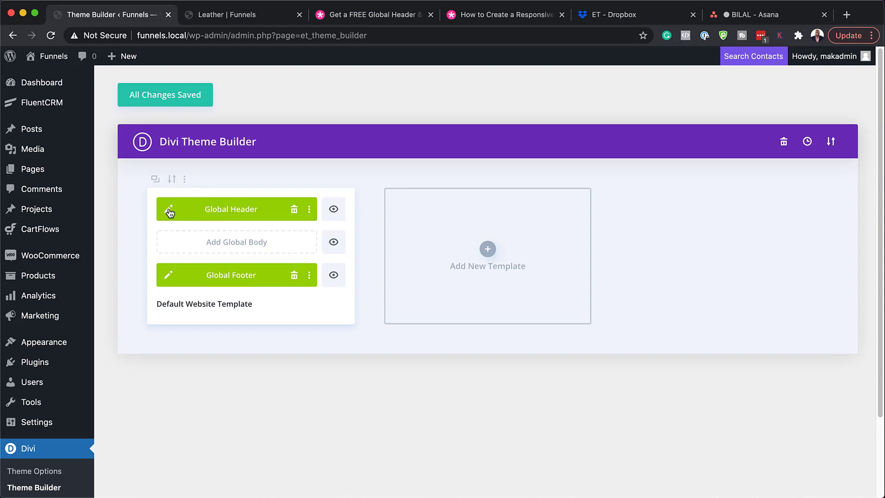
left_click(168, 210)
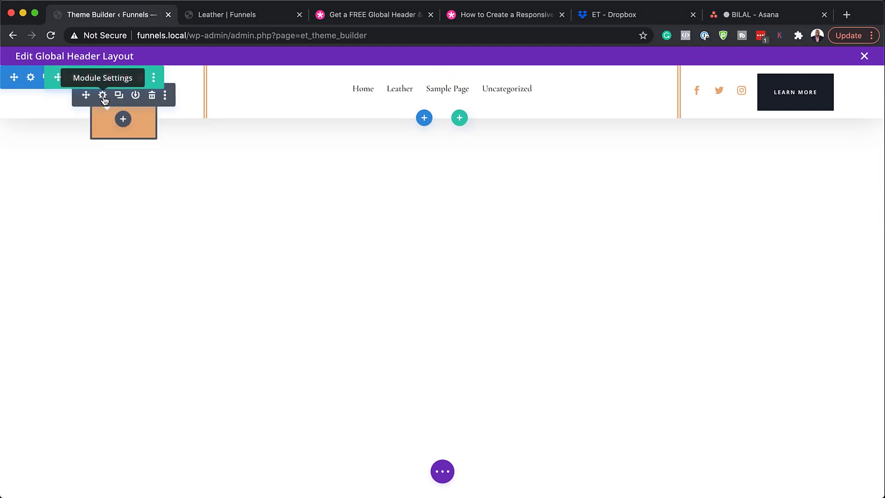
left_click(103, 96)
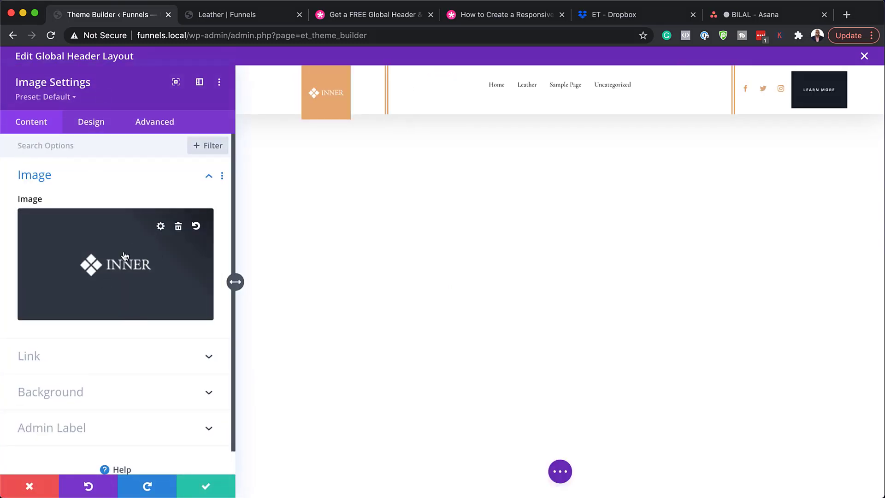
left_click(71, 396)
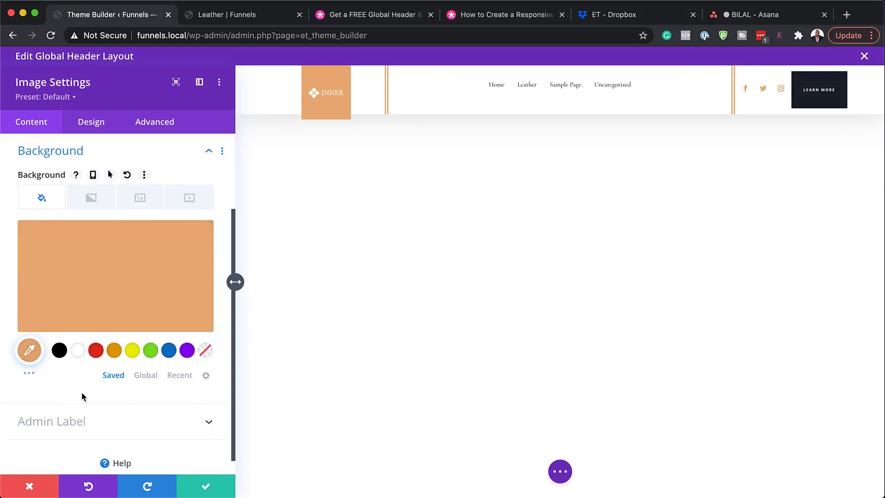
left_click(96, 351)
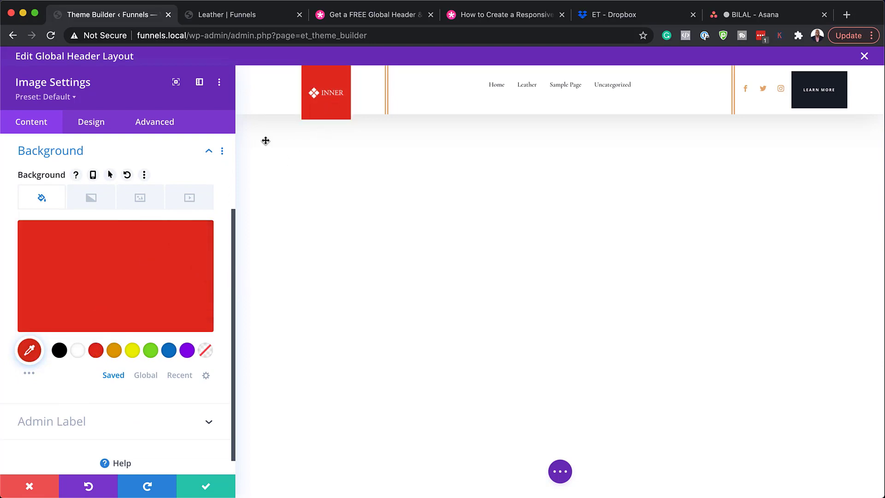
left_click(151, 351)
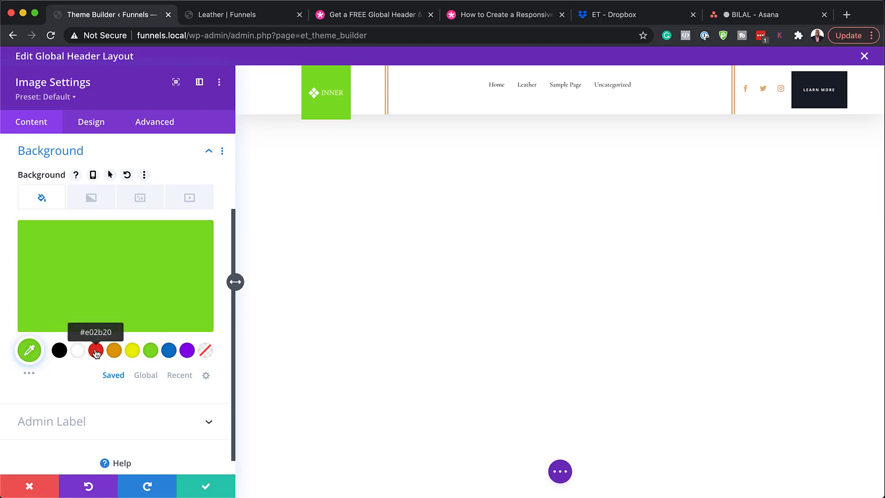
left_click(96, 351)
left_click(126, 175)
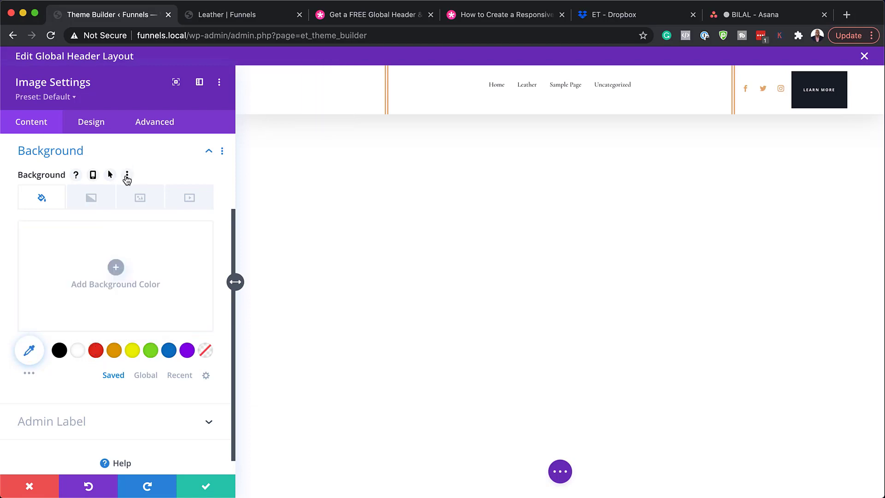
left_click(38, 491)
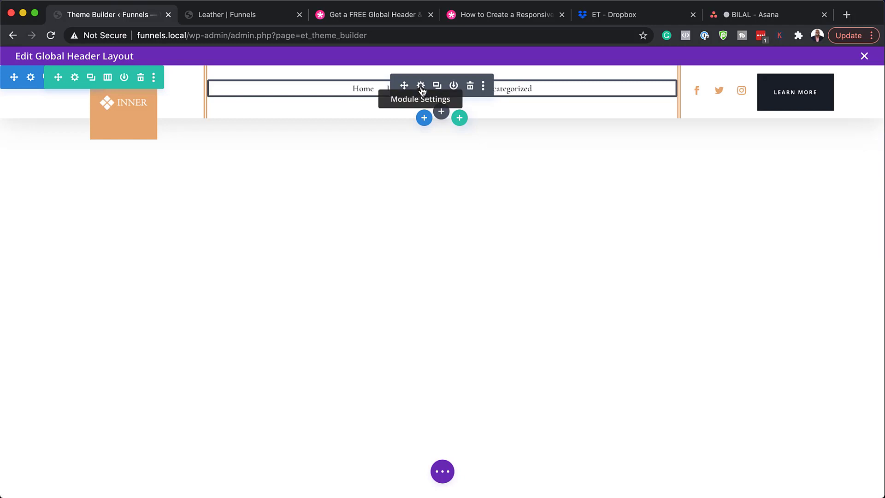
Open the header Menu module's settings, collapse Content and switch to its Design options.
left_click(421, 86)
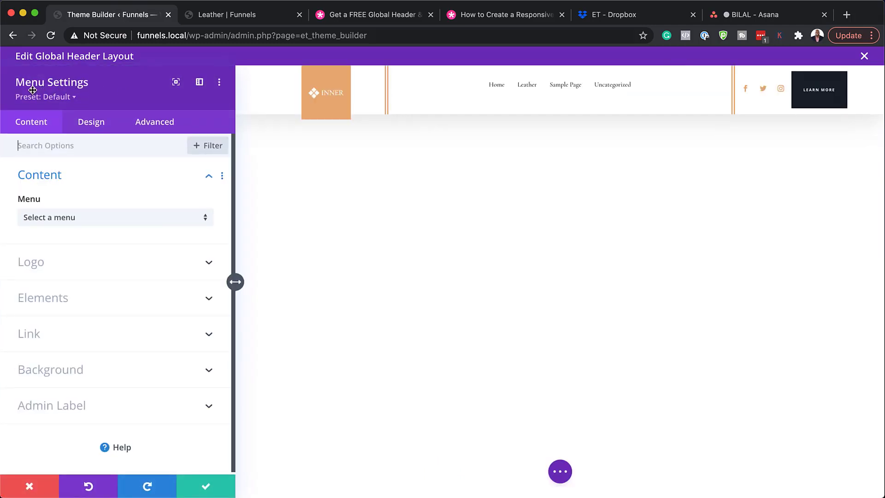
left_click(90, 223)
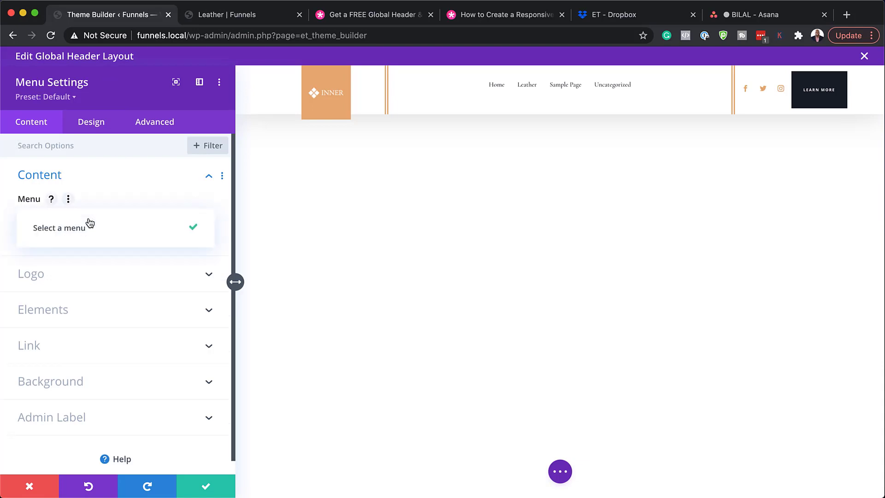
left_click(147, 172)
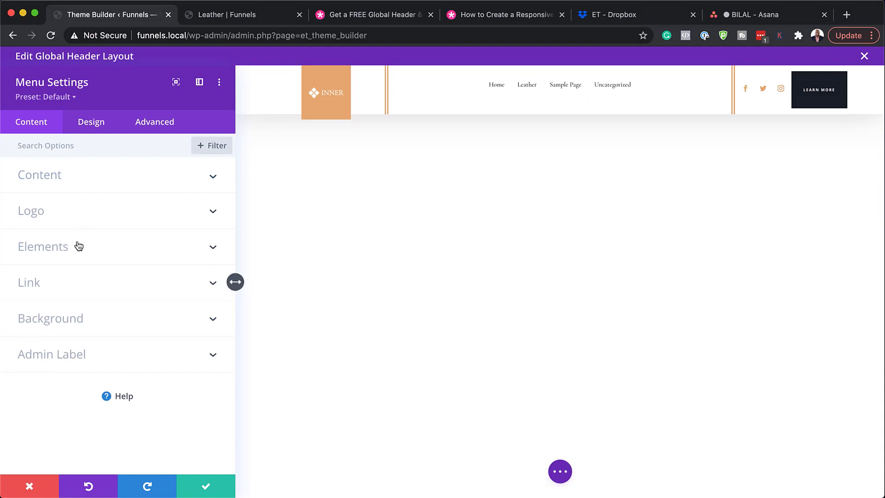
left_click(103, 127)
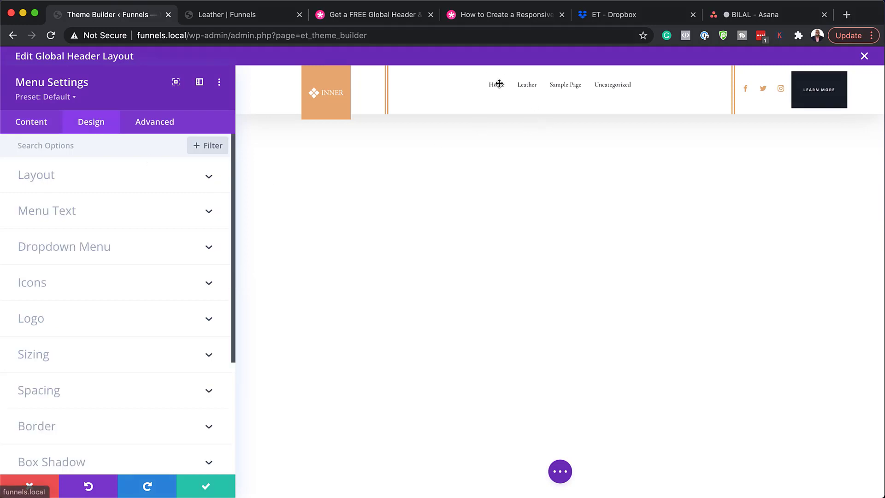
Set the menu text size to 1.5vw, keeping the links in title case.
left_click(65, 213)
scroll(138, 332, "down", 2)
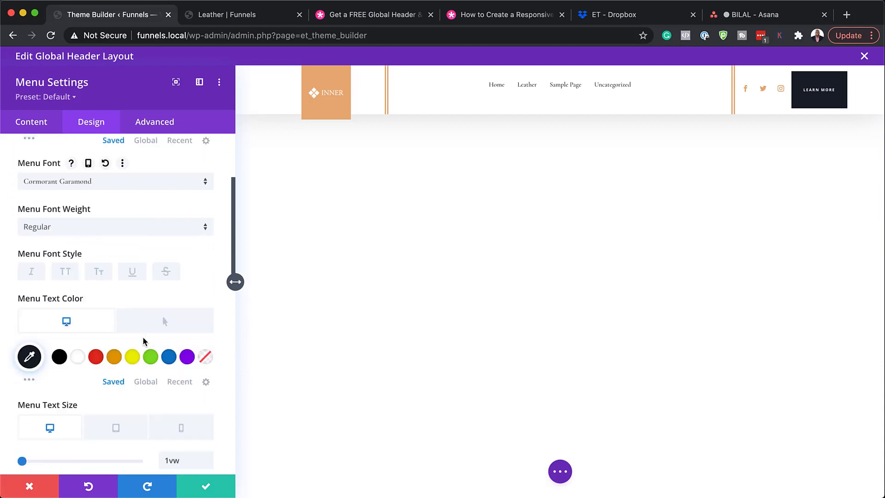
scroll(142, 341, "down", 3)
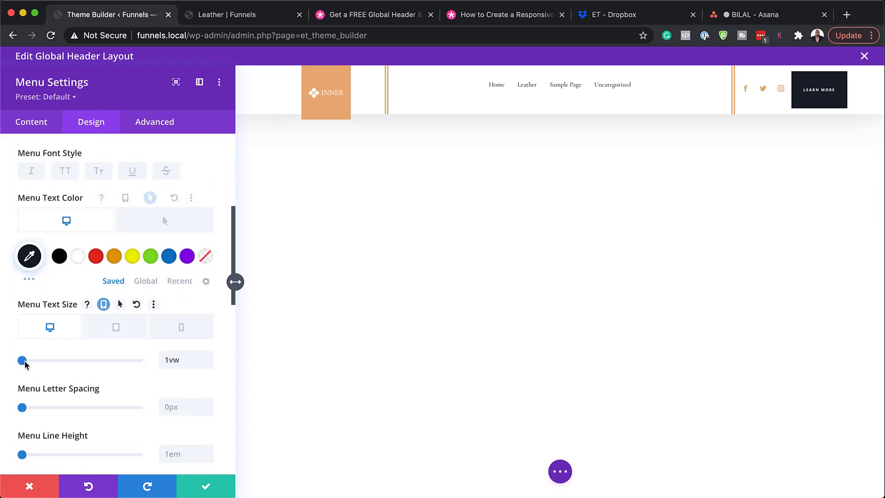
left_click(208, 358)
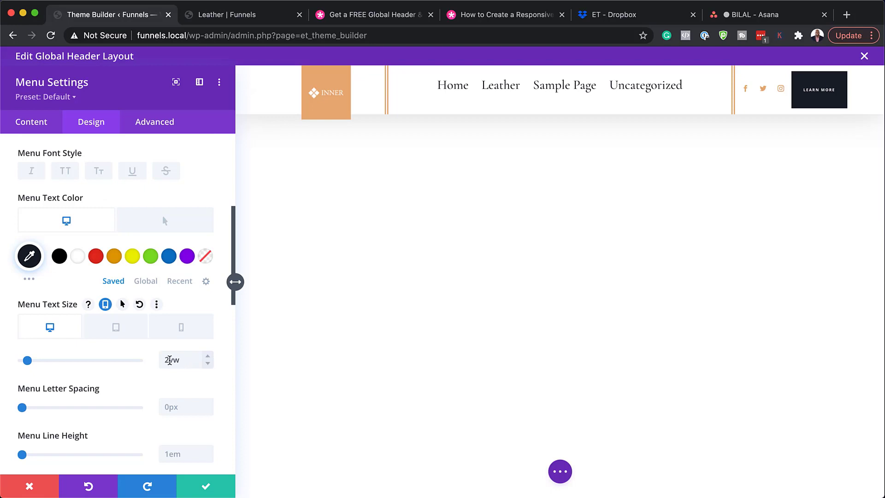
left_click_drag(169, 360, 148, 359)
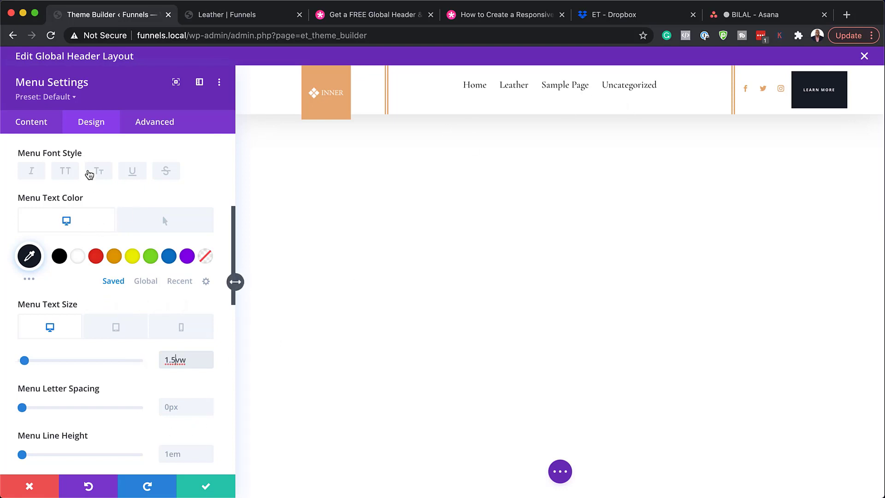
scroll(129, 321, "up", 1)
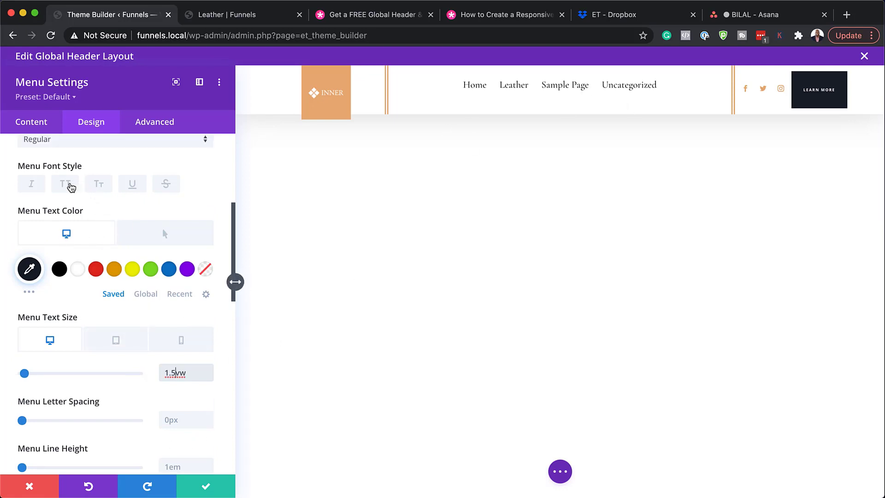
left_click(69, 185)
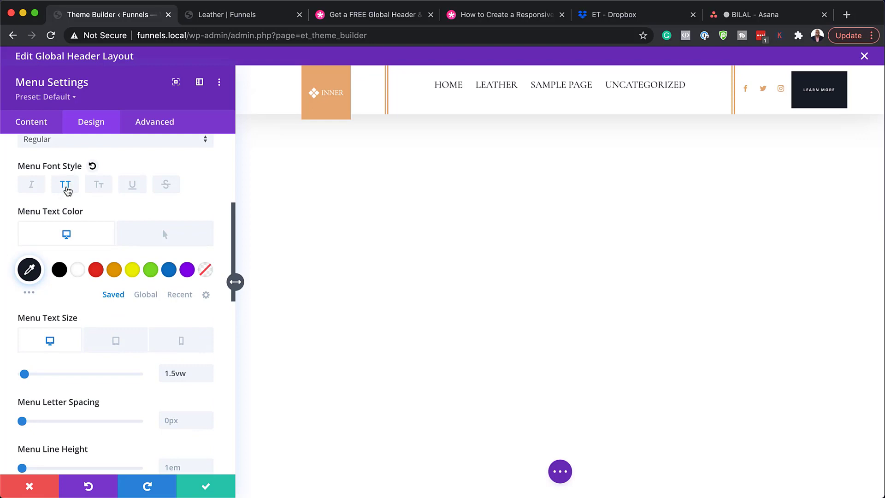
left_click(70, 189)
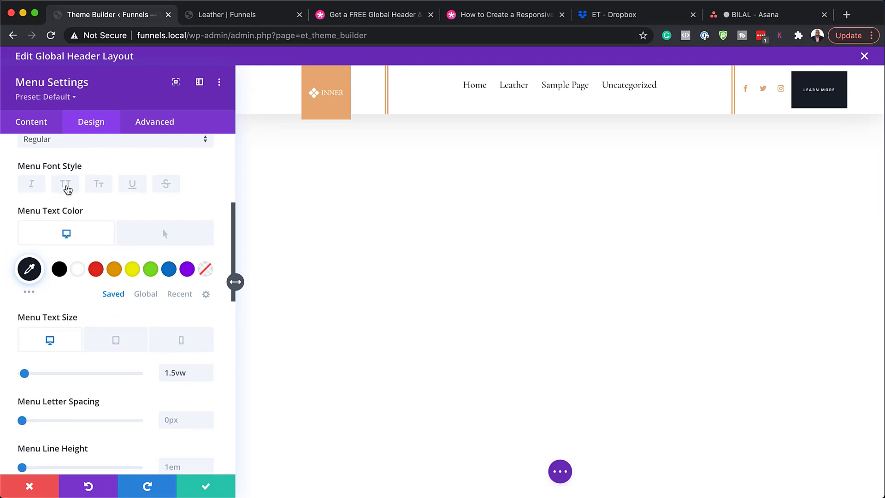
scroll(65, 227, "up", 3)
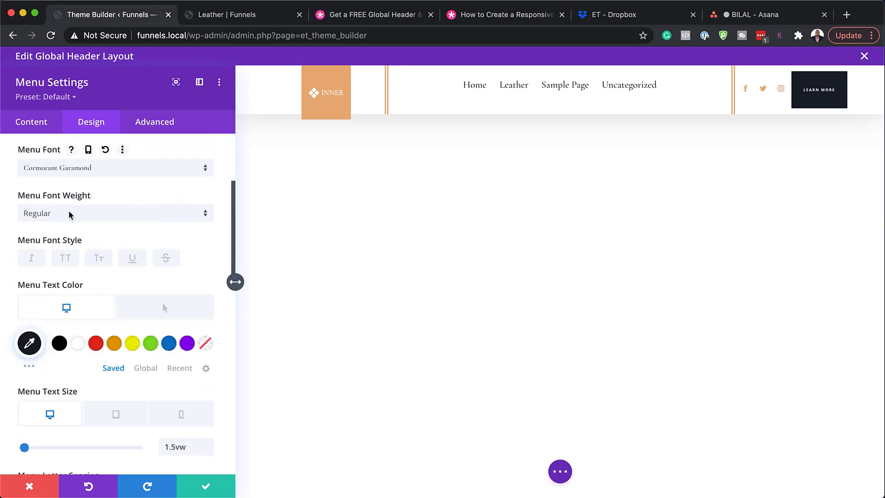
Make the menu links Poppins Semi Bold and reset the orange active link colour.
left_click(69, 213)
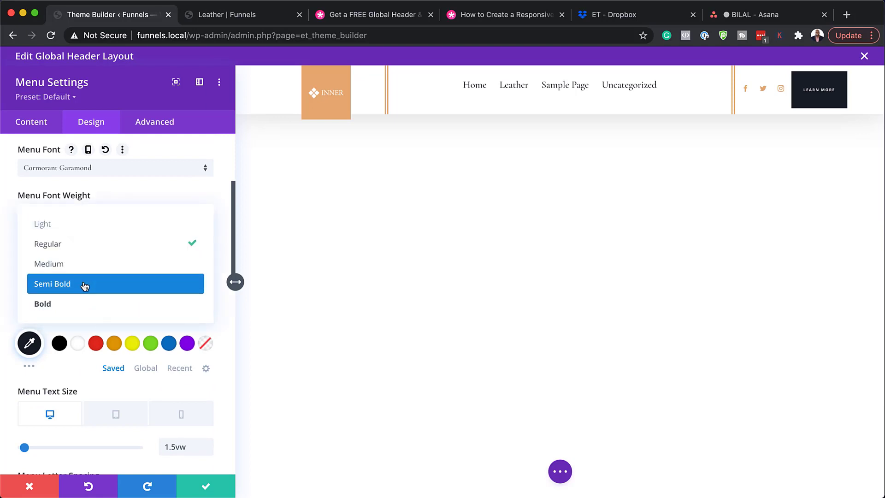
left_click(84, 286)
scroll(114, 274, "up", 1)
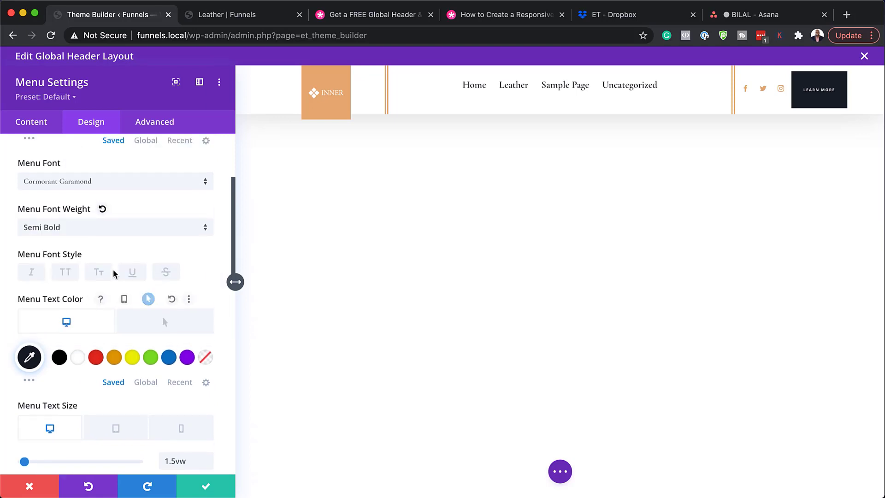
scroll(114, 273, "up", 3)
left_click(110, 260)
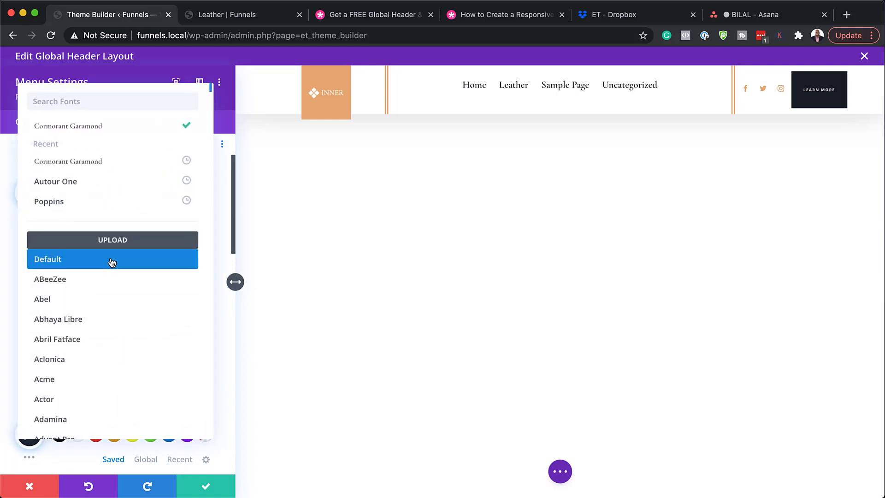
left_click(102, 203)
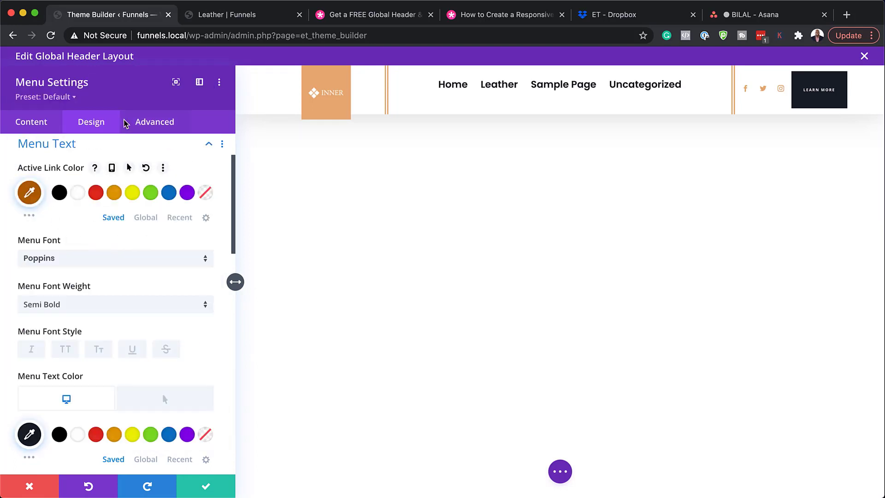
left_click(146, 167)
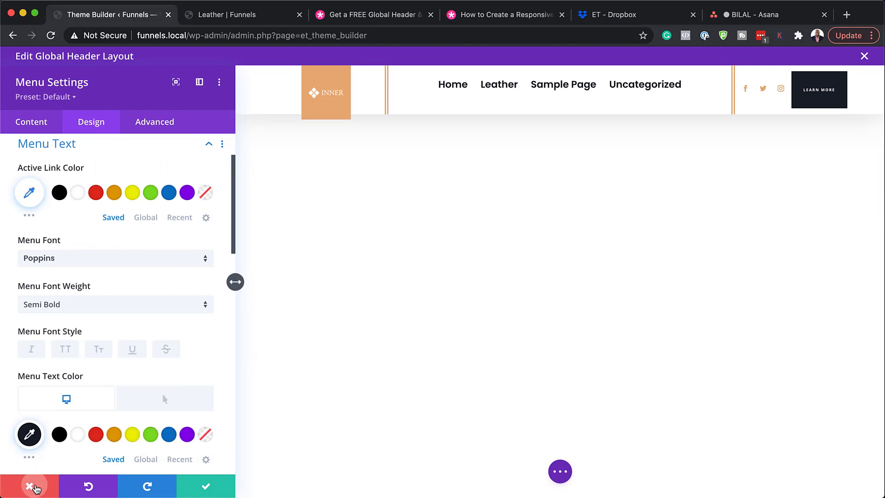
Cancel the menu styling, then duplicate the Instagram social entry and change it to Skype.
left_click(31, 486)
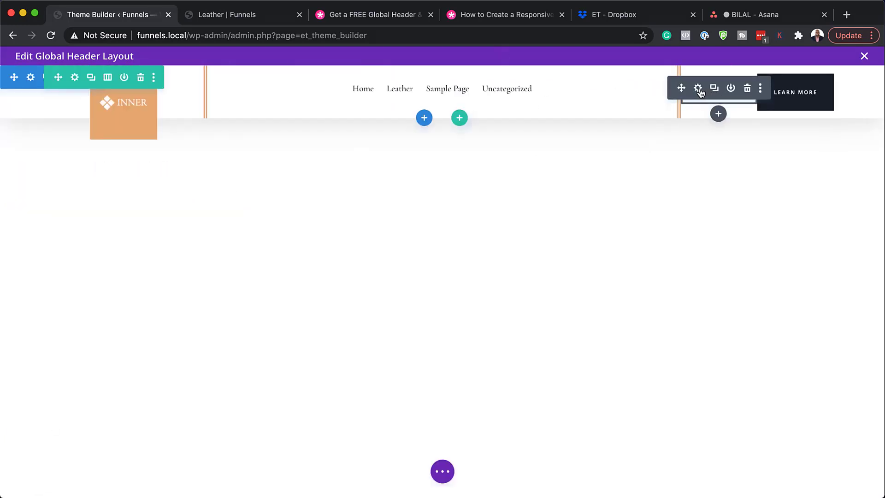
left_click(698, 88)
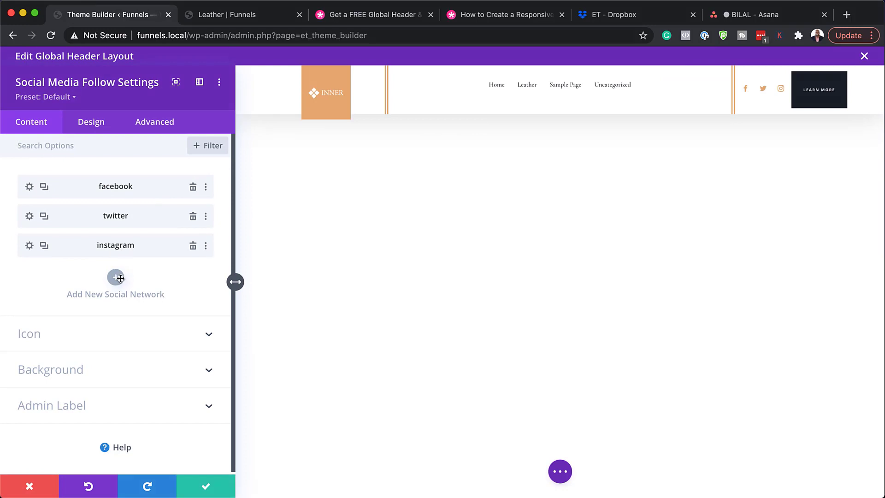
left_click(44, 246)
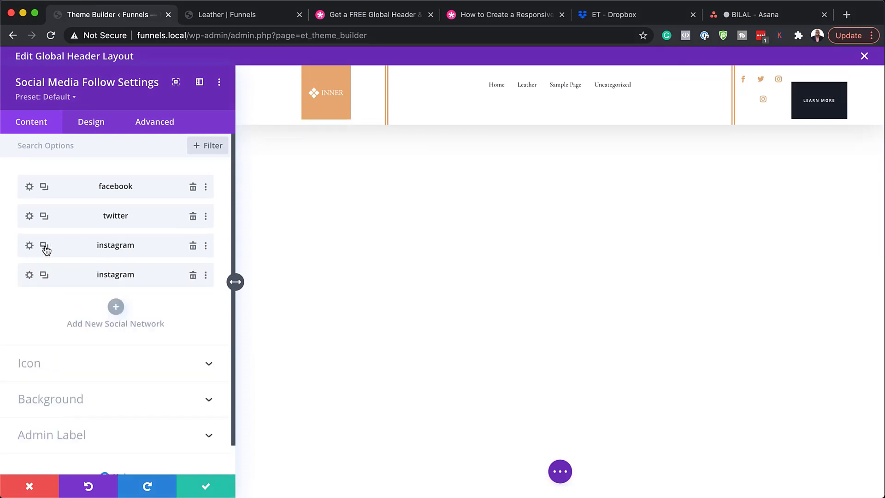
left_click(30, 275)
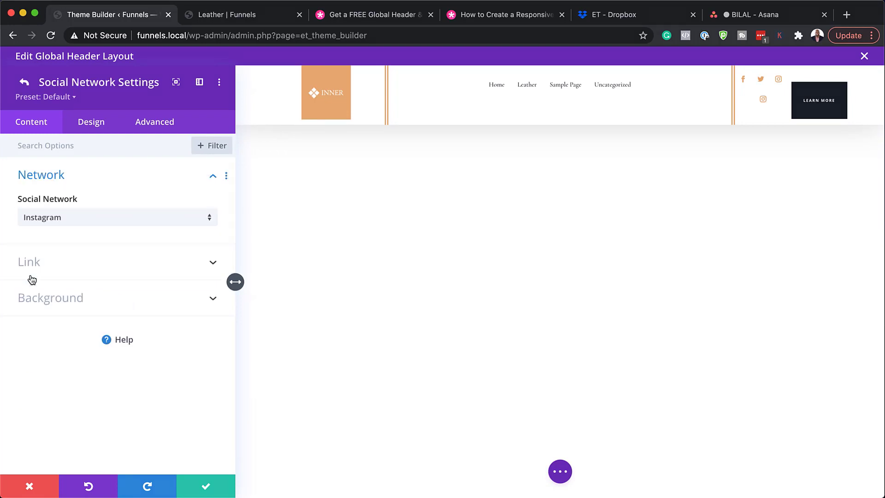
left_click(63, 221)
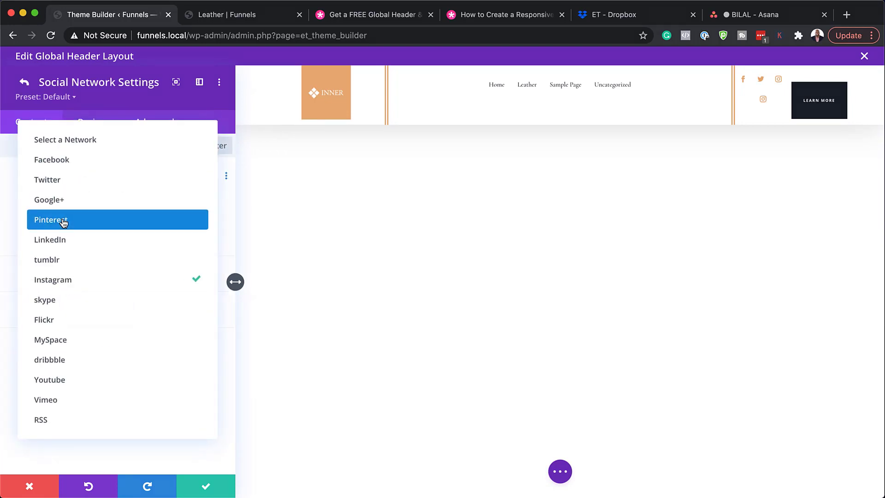
left_click(90, 301)
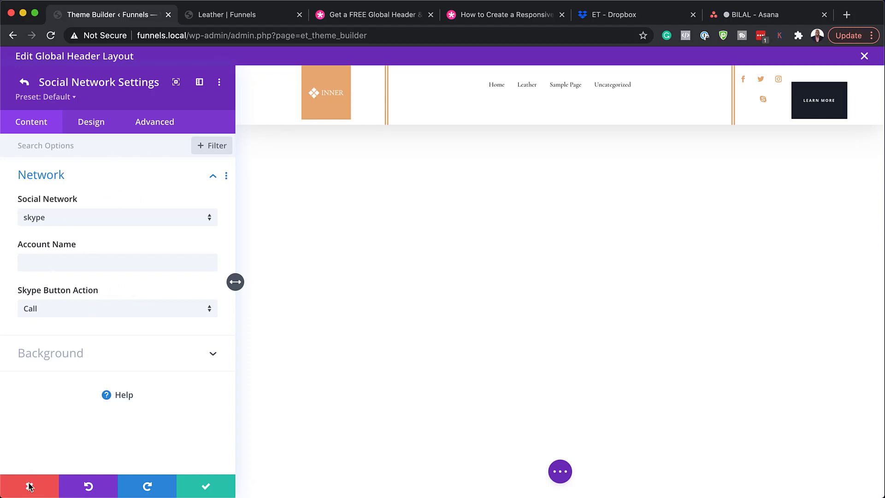
left_click(24, 83)
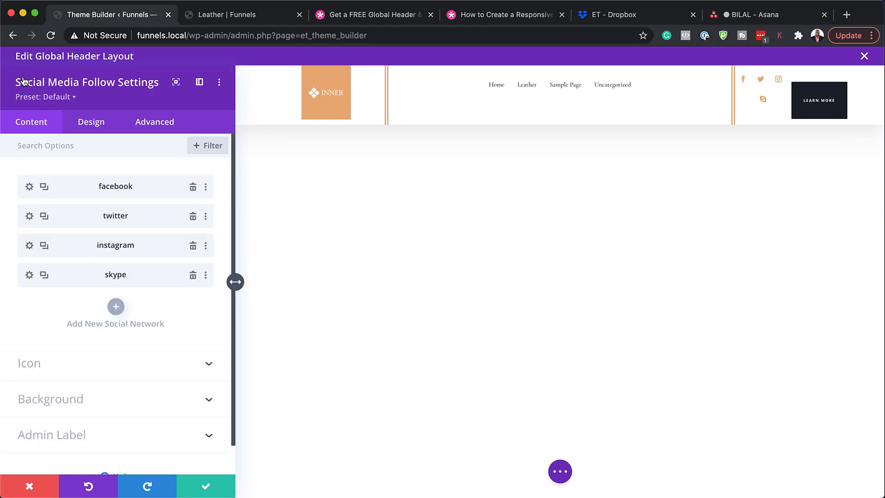
Delete the Skype entry and confirm Instagram's Account Link URL is still '#'.
left_click(193, 276)
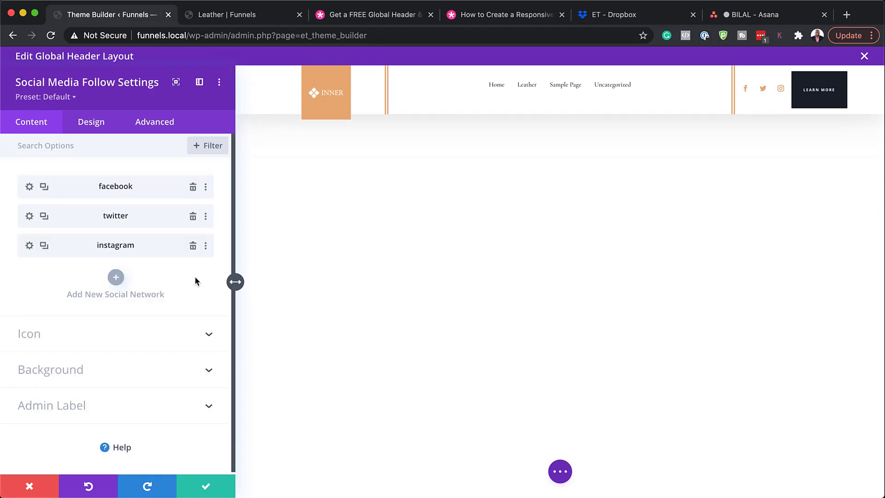
left_click(30, 246)
left_click(39, 265)
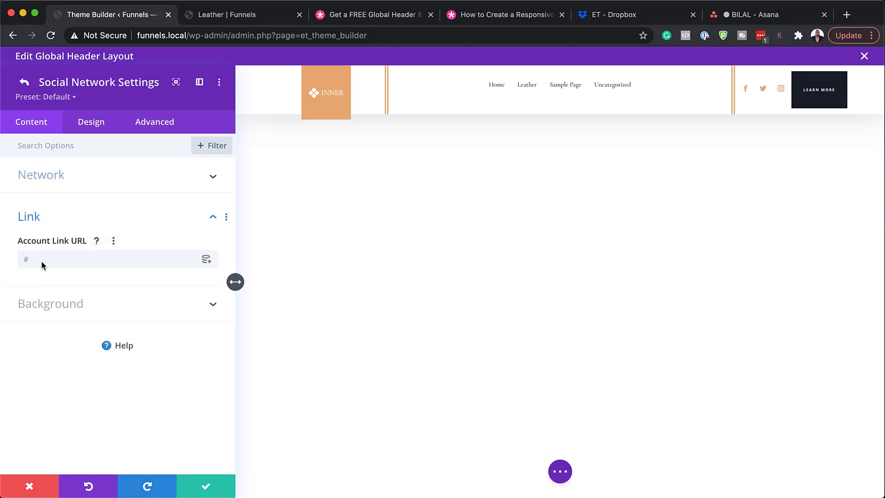
left_click(41, 261)
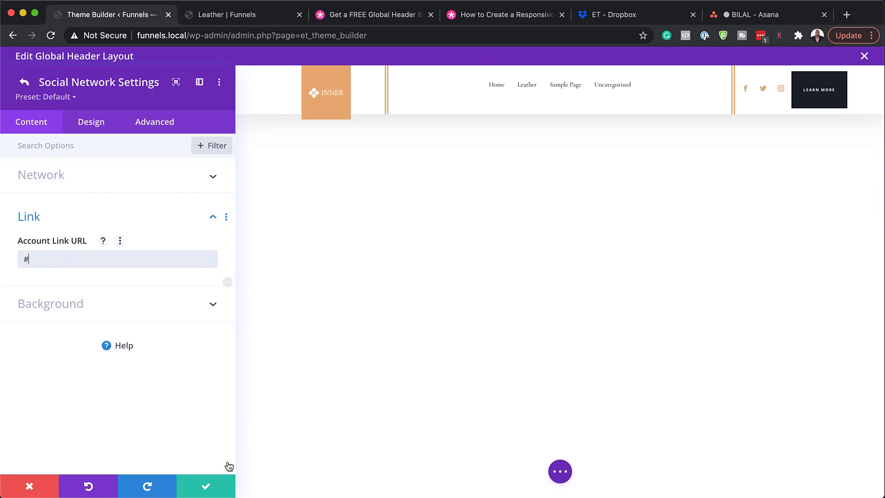
left_click(25, 84)
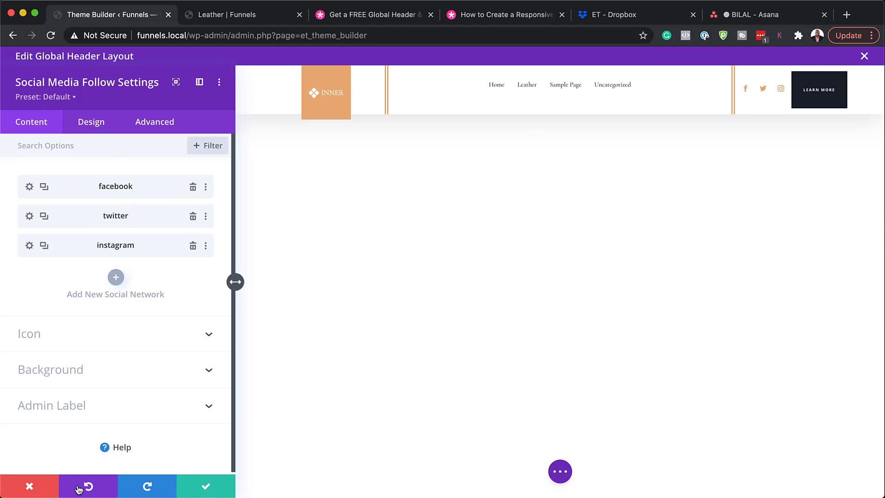
Close the social follow settings unsaved and edit the Learn More button text.
left_click(37, 489)
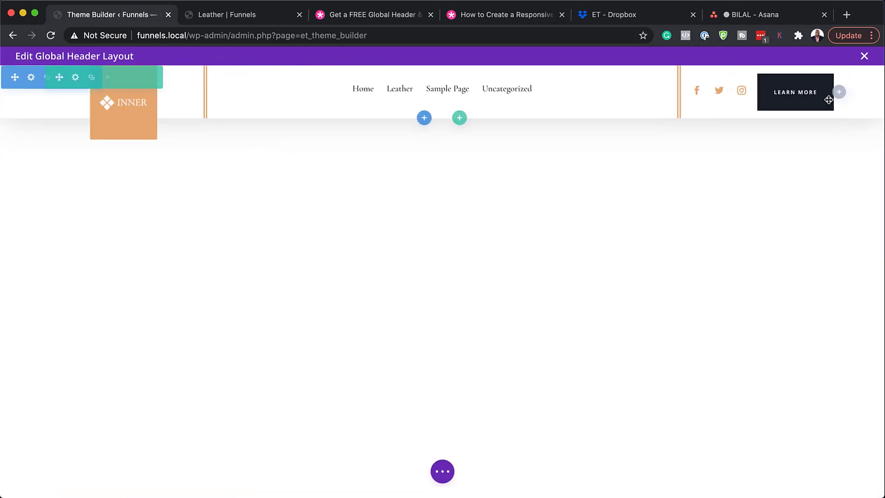
mouse_move(794, 90)
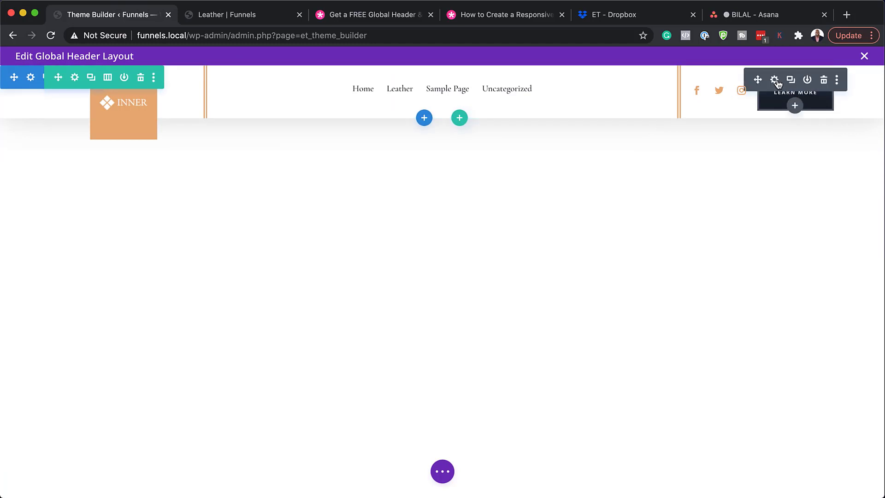
left_click(774, 80)
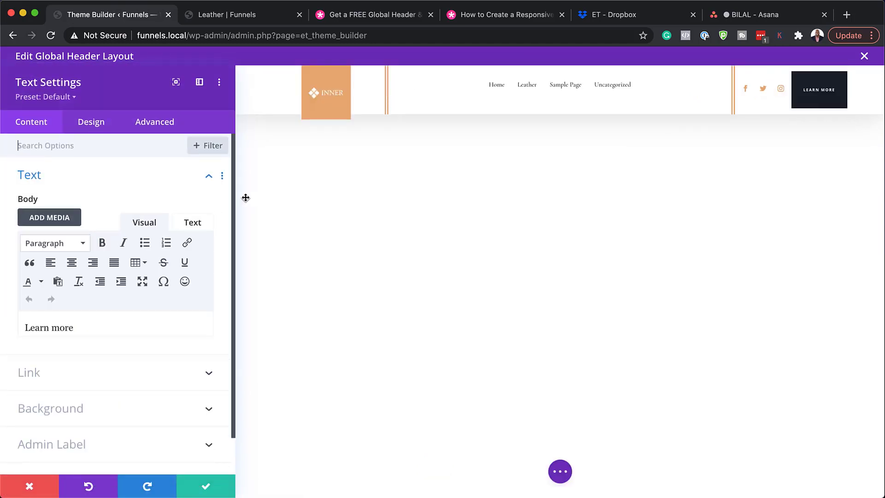
left_click_drag(98, 329, 1, 322)
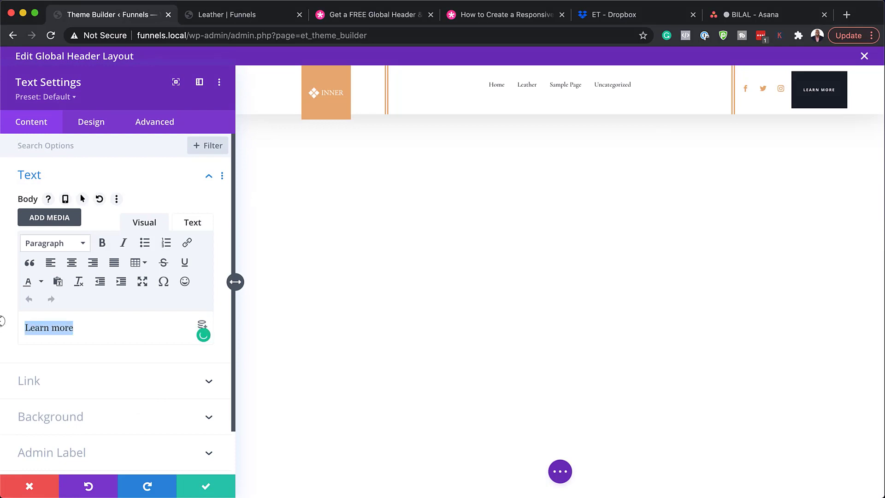
left_click(83, 328)
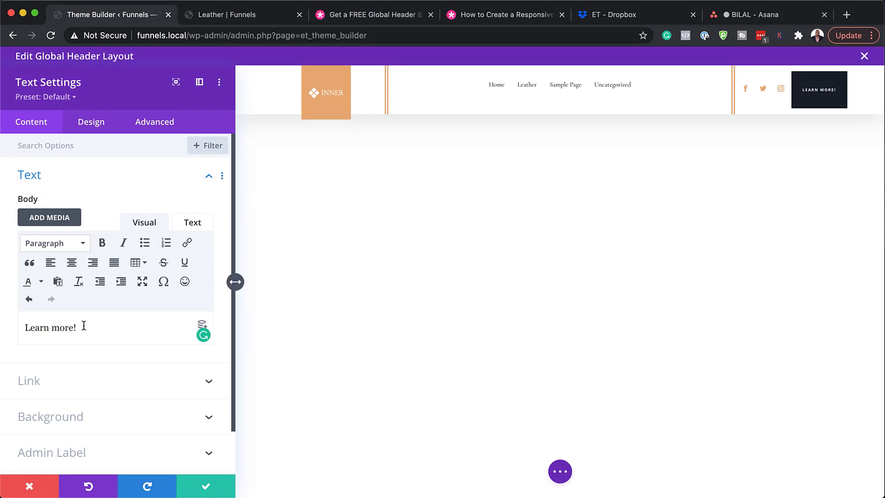
Try white, red and brown button backgrounds, then discard the Learn More button changes.
left_click(112, 416)
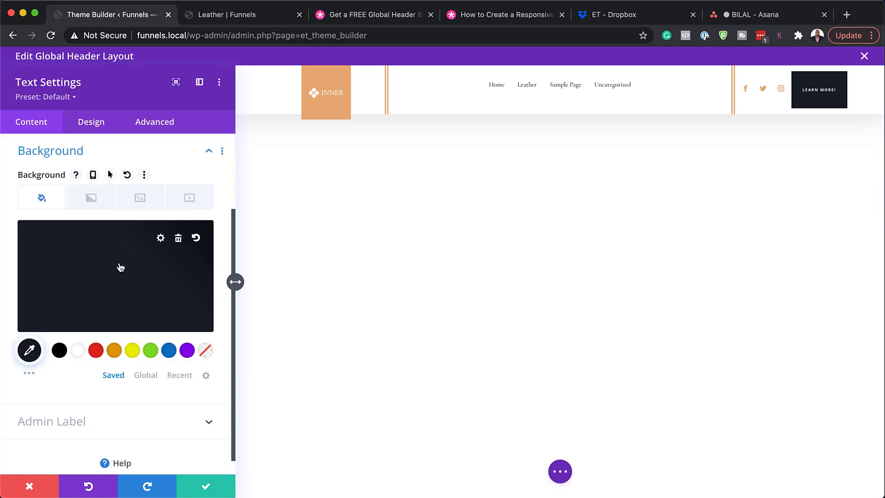
left_click(79, 352)
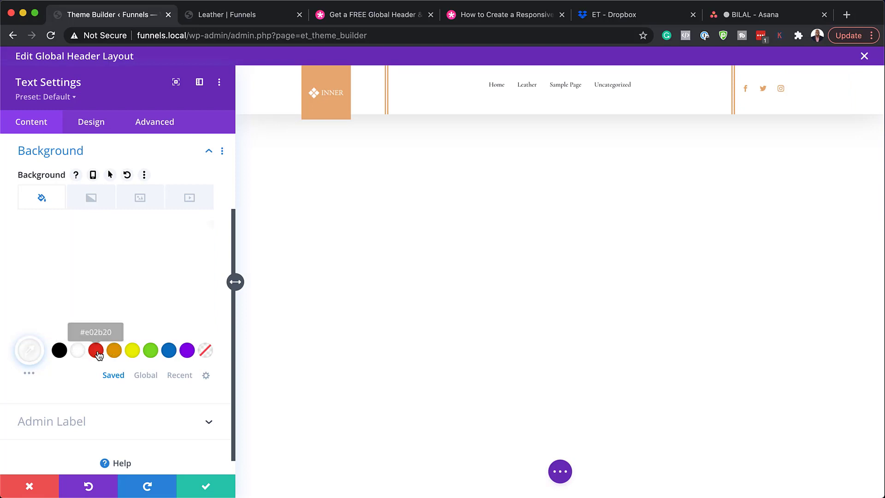
left_click(96, 351)
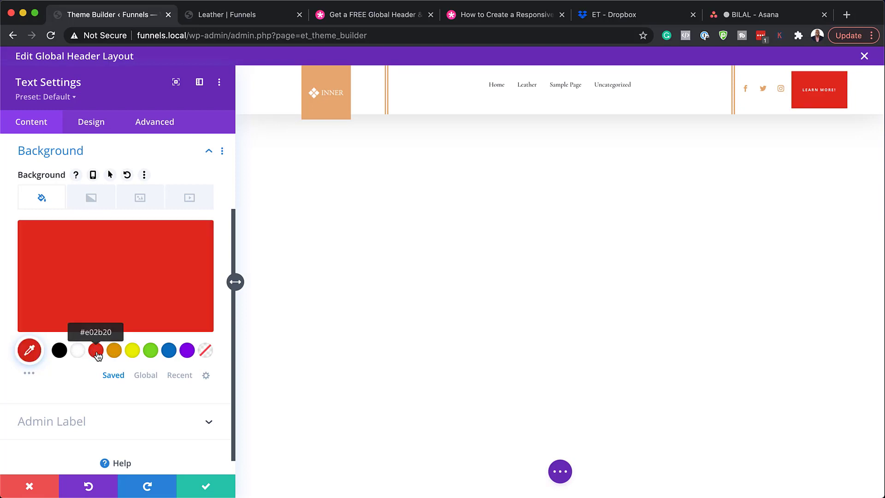
left_click(122, 276)
left_click(27, 279)
left_click_drag(28, 281, 33, 311)
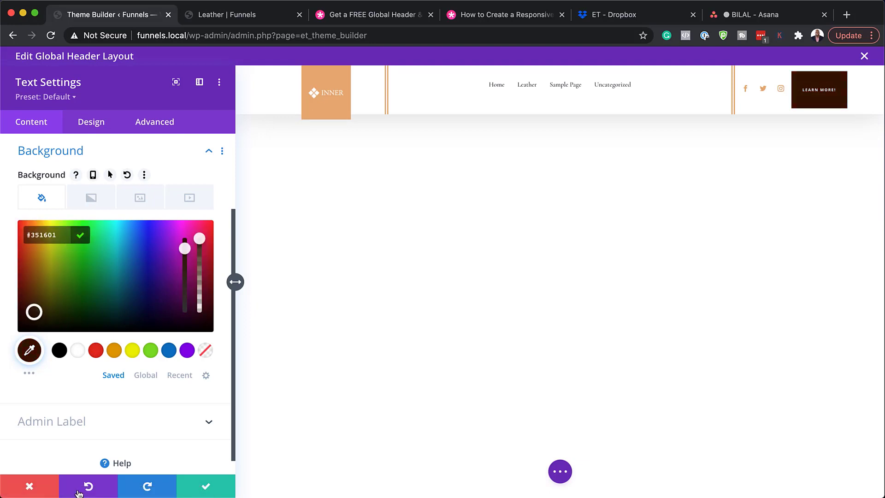
left_click(47, 488)
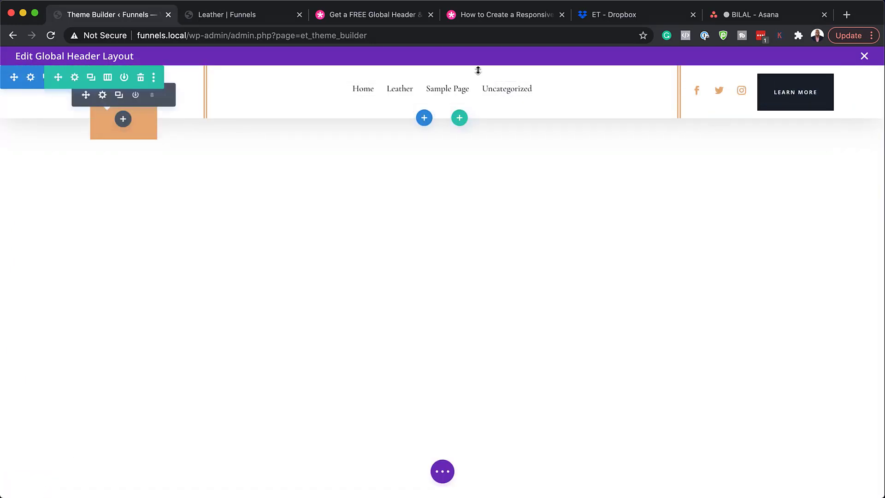
Close the header layout editor with Discard & Exit.
left_click(865, 57)
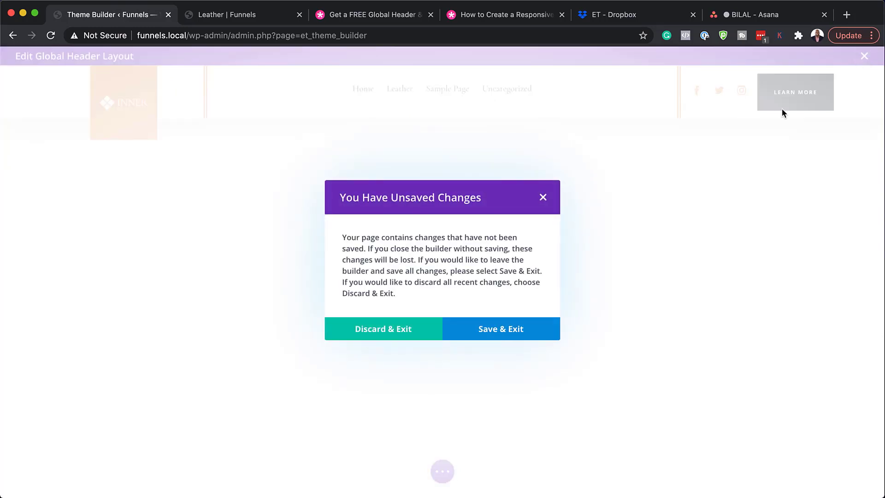
left_click(395, 335)
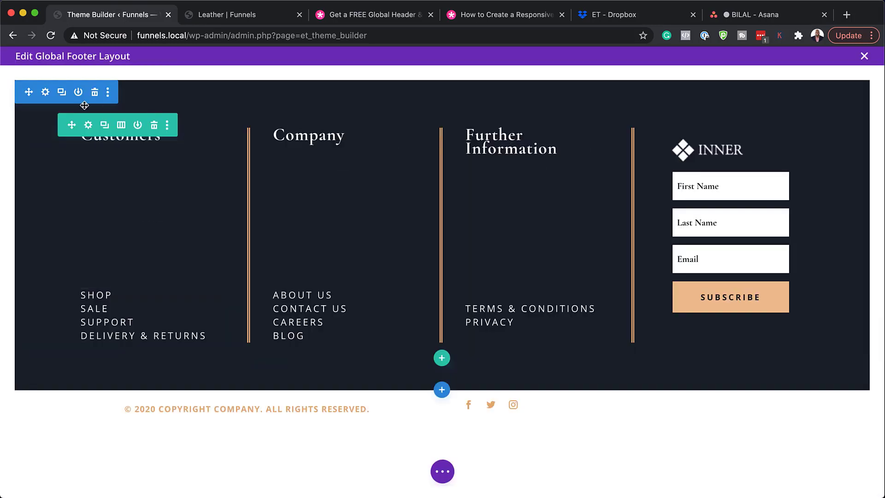
left_click(46, 92)
left_click(79, 220)
left_click(83, 294)
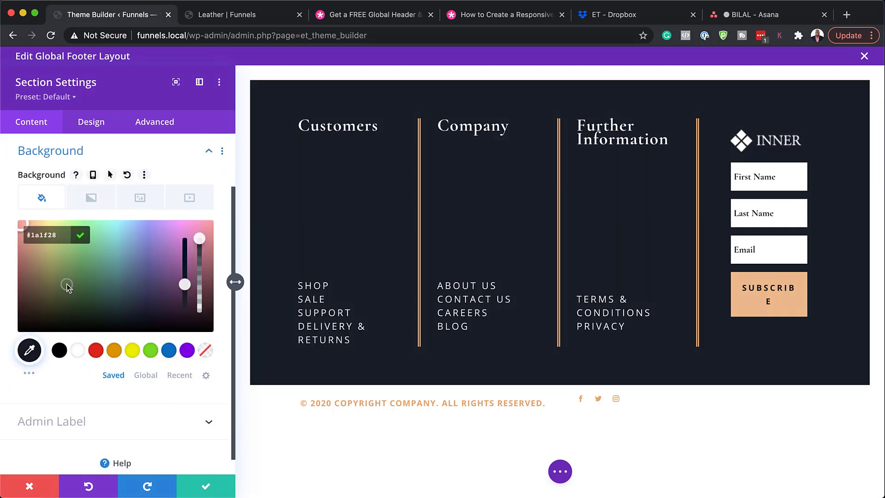
left_click_drag(68, 287, 156, 311)
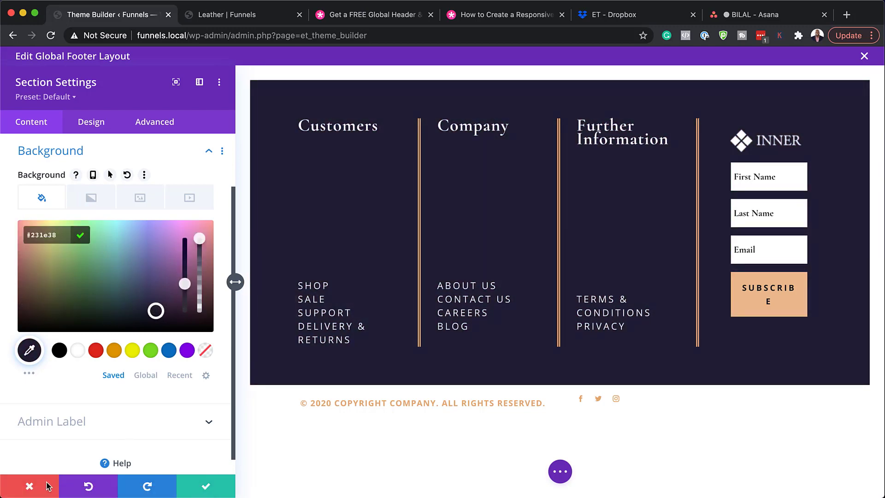
left_click(48, 487)
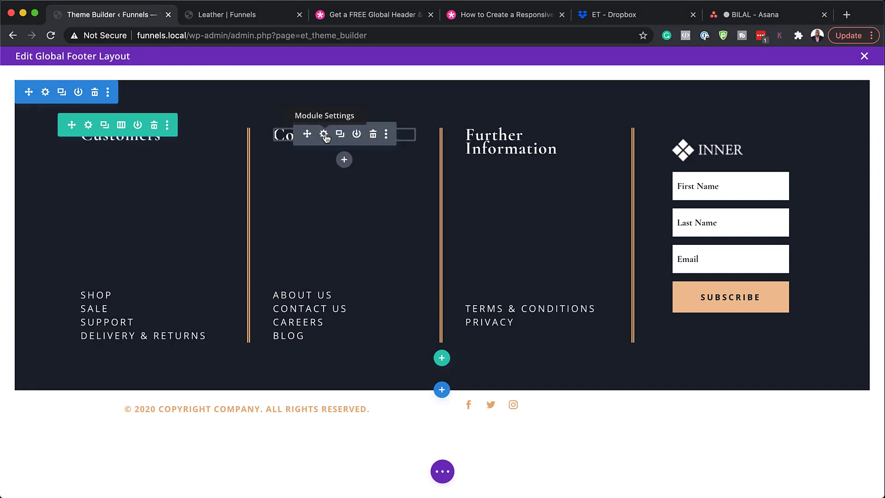
left_click(324, 134)
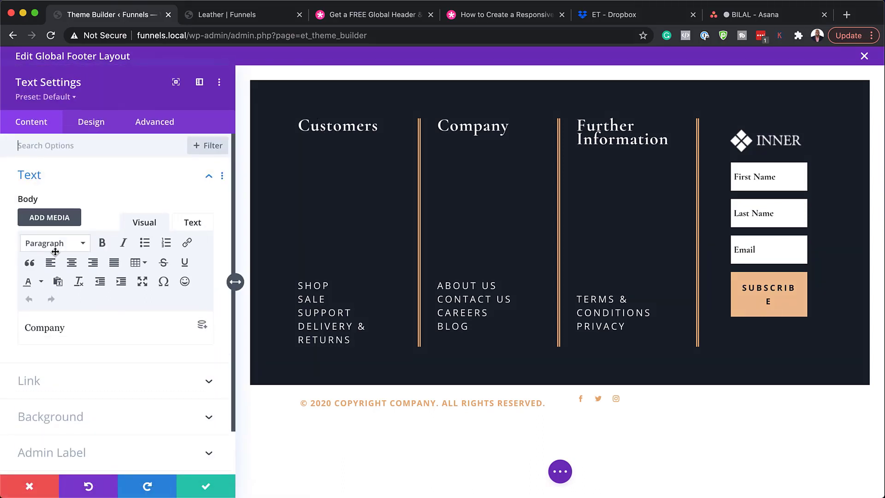
left_click_drag(77, 327, 25, 324)
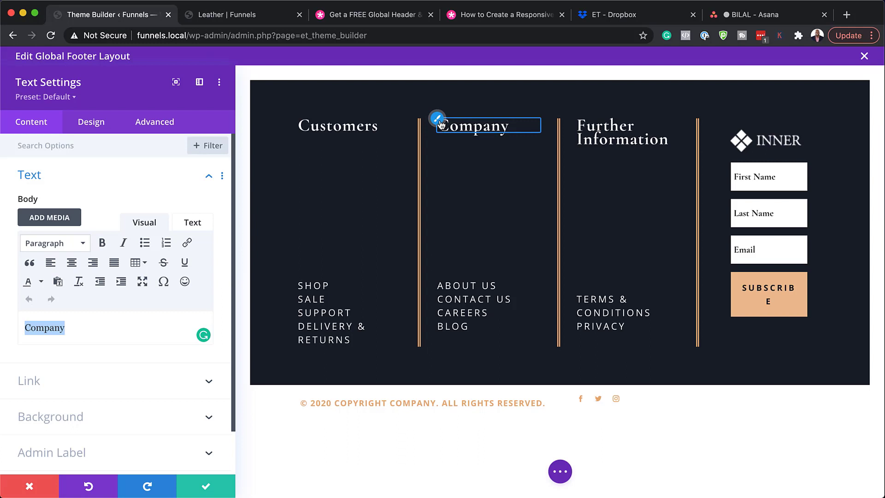
left_click(440, 122)
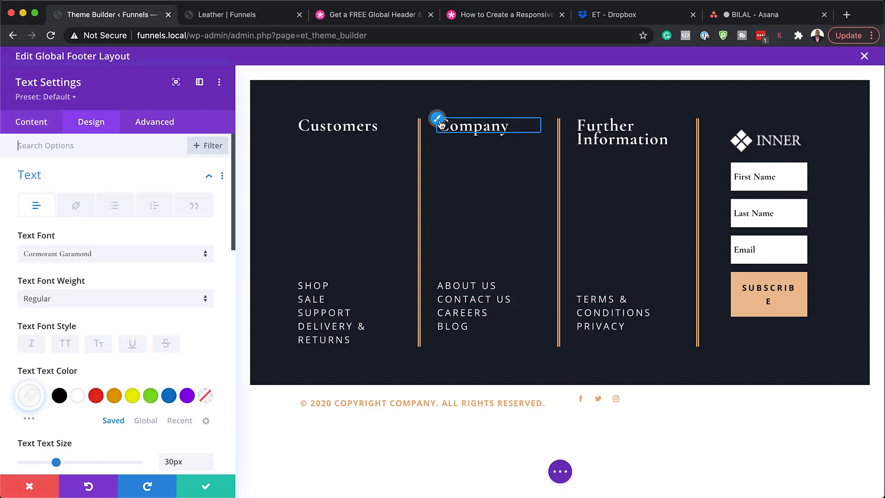
left_click(131, 258)
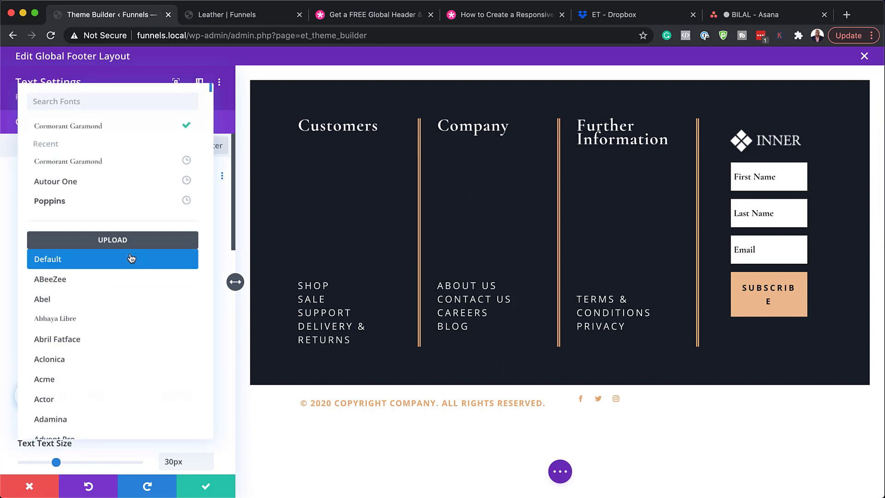
left_click(115, 202)
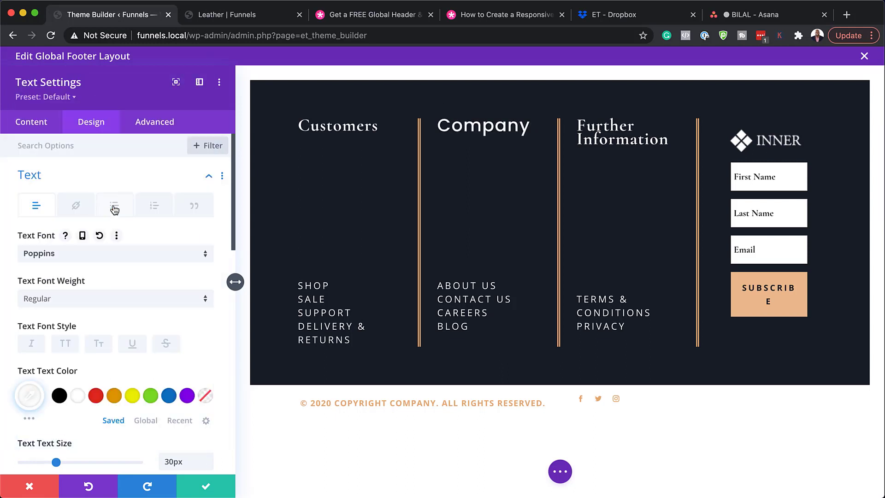
left_click(114, 396)
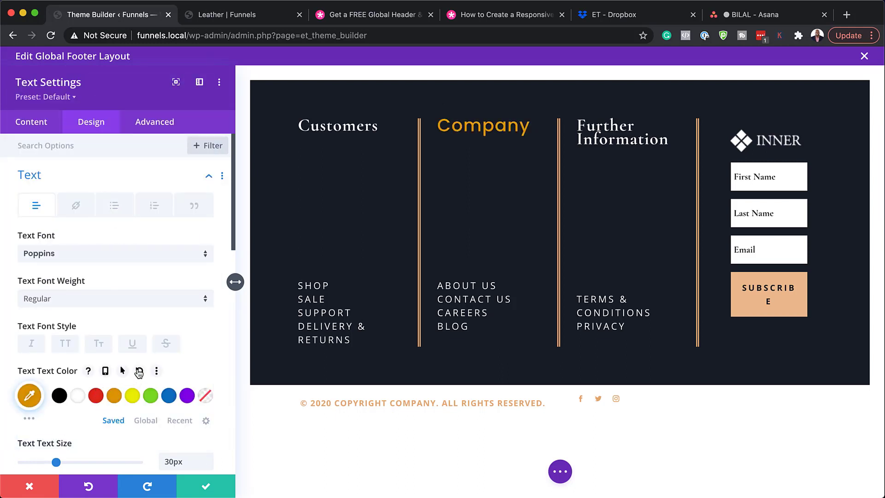
left_click(151, 397)
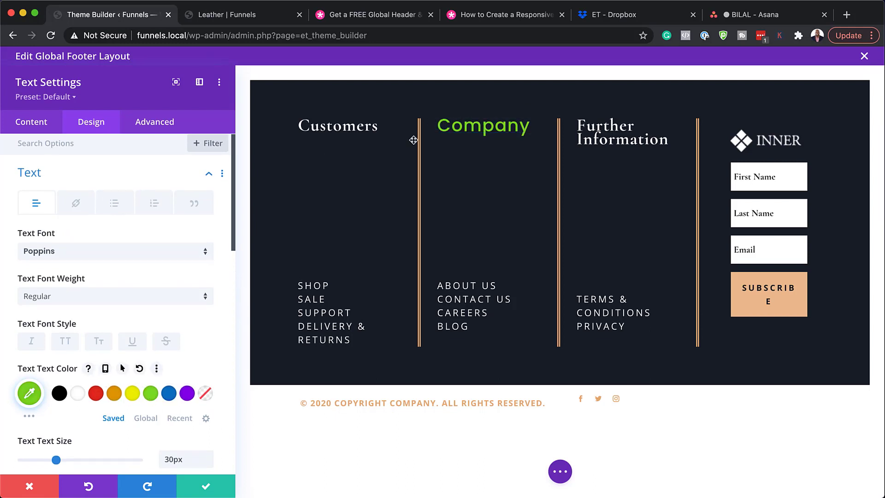
left_click(40, 486)
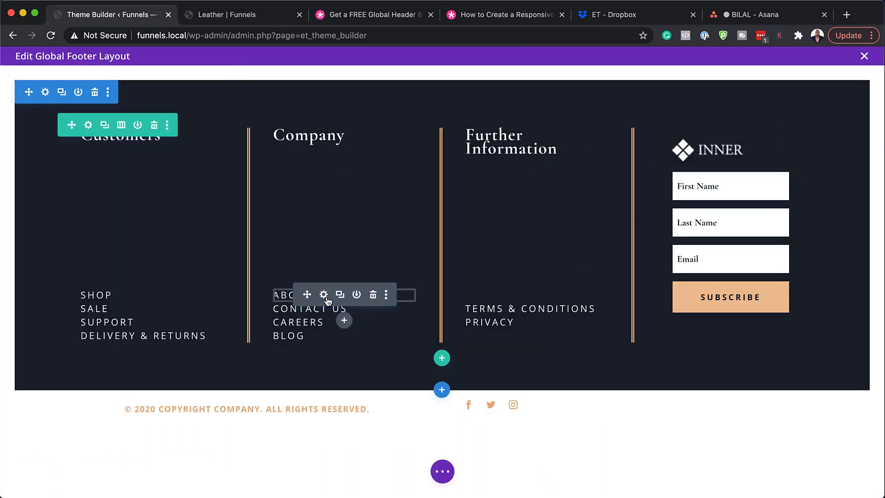
Enter '#' as the About us text module's Module Link URL.
left_click(324, 295)
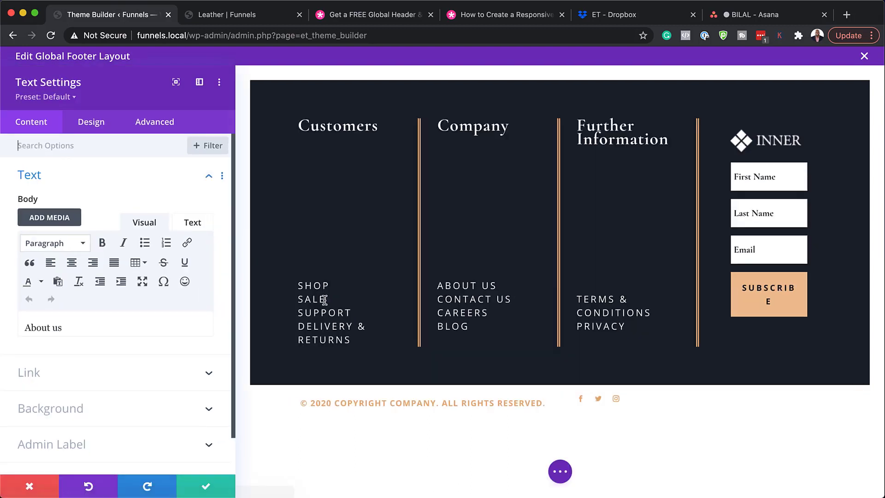
left_click(111, 384)
left_click(93, 259)
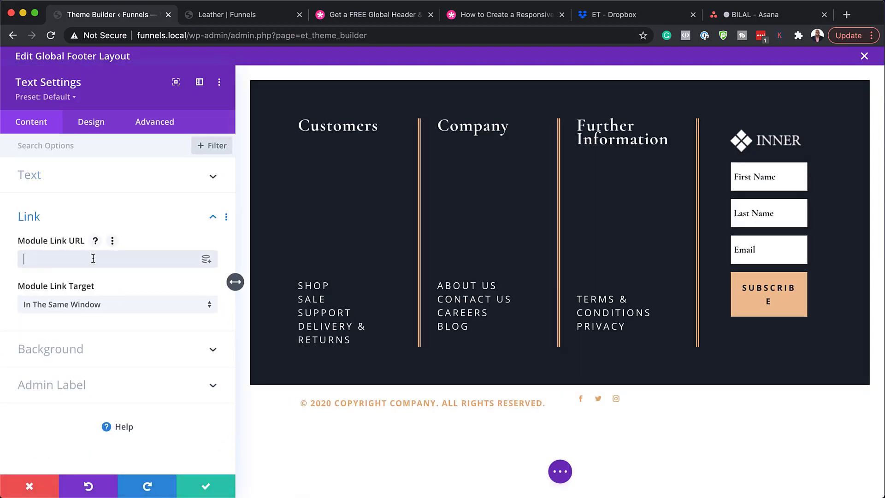
type("#")
Try orange and red colours and Semi Bold and Bold weights on About us, then discard.
left_click(106, 129)
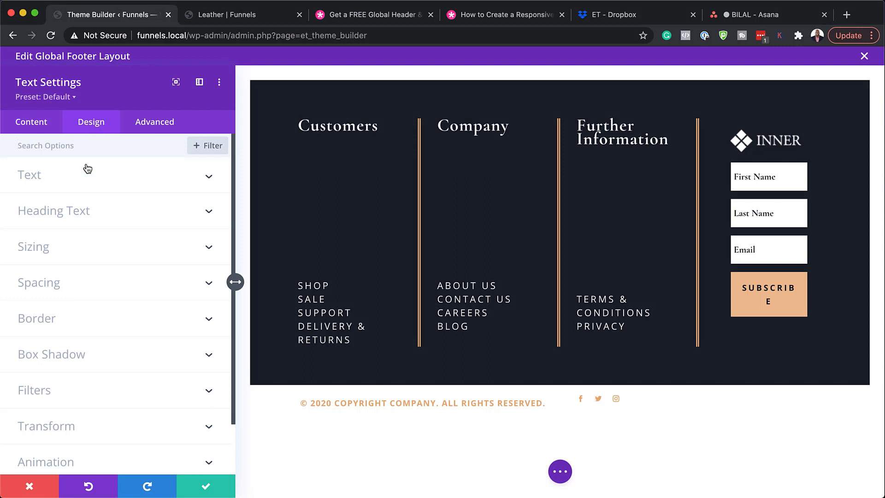
left_click(438, 280)
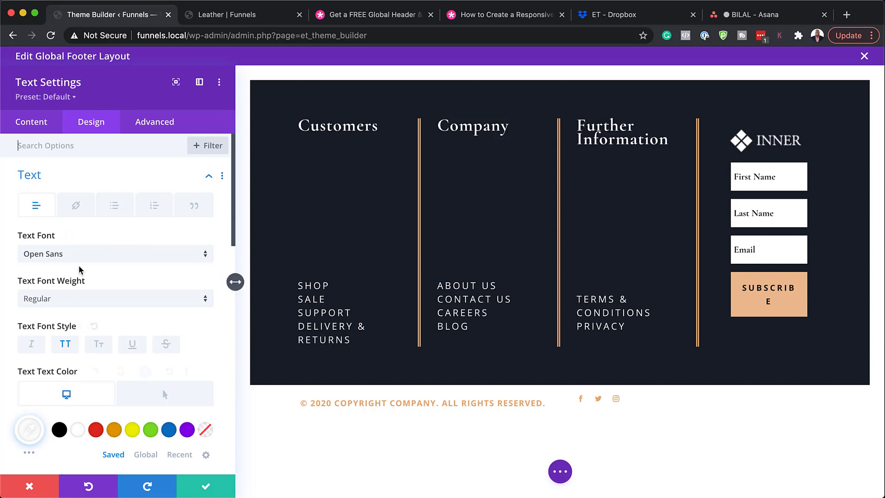
left_click(113, 430)
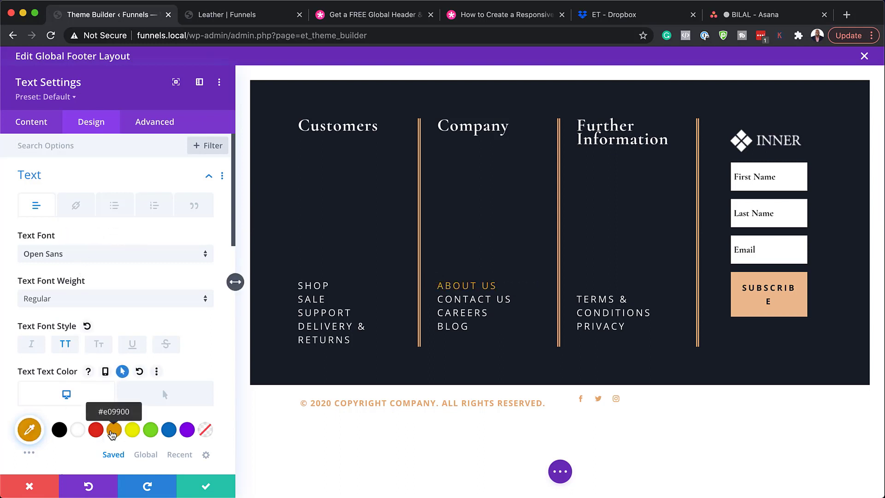
left_click(97, 430)
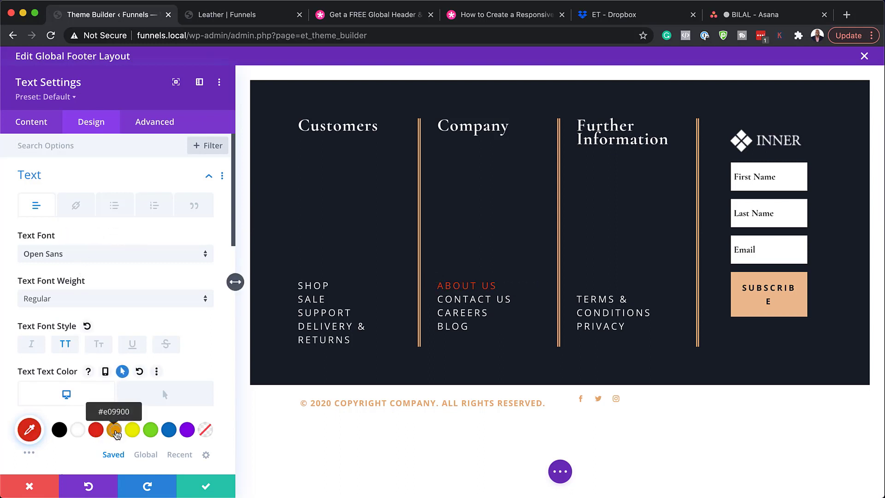
left_click(115, 430)
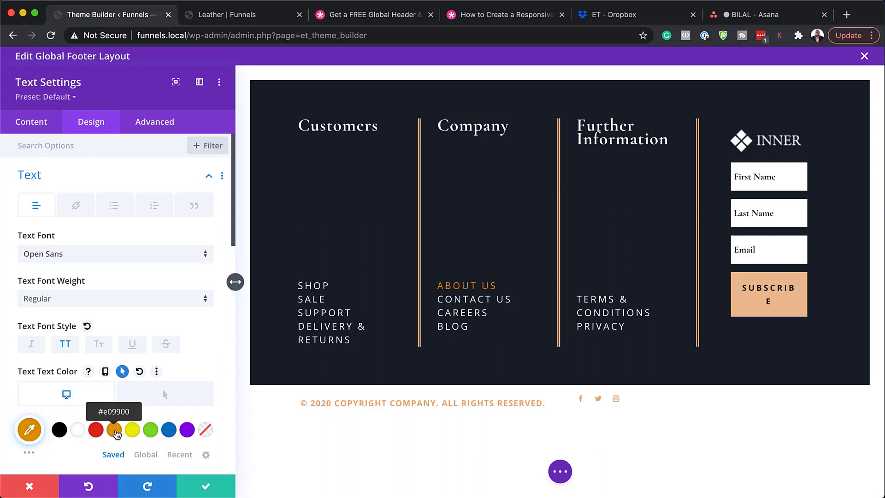
left_click(83, 300)
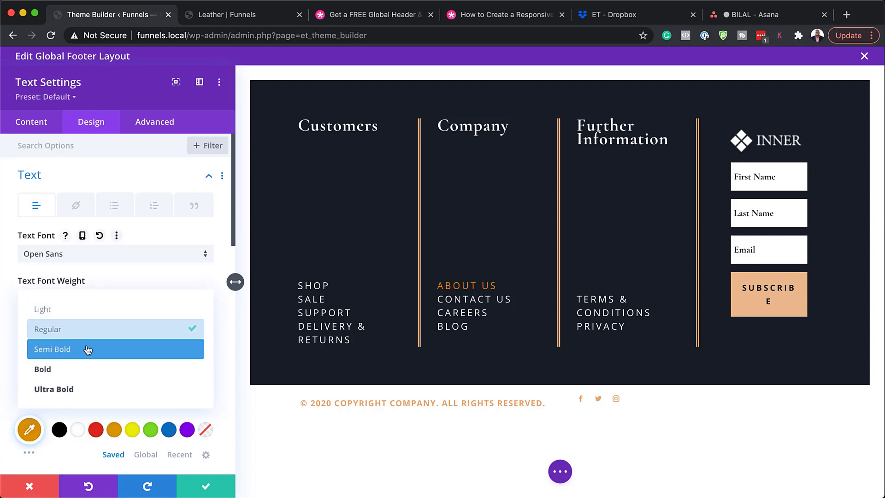
left_click(89, 349)
left_click(87, 299)
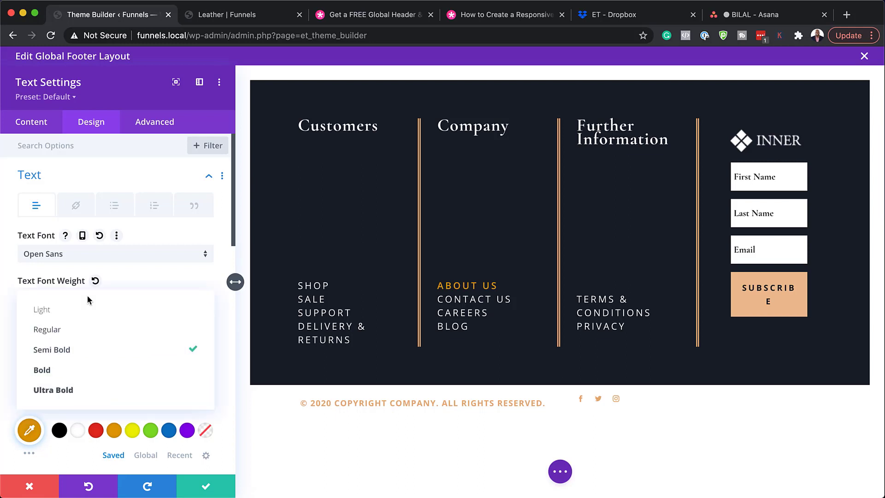
left_click(96, 371)
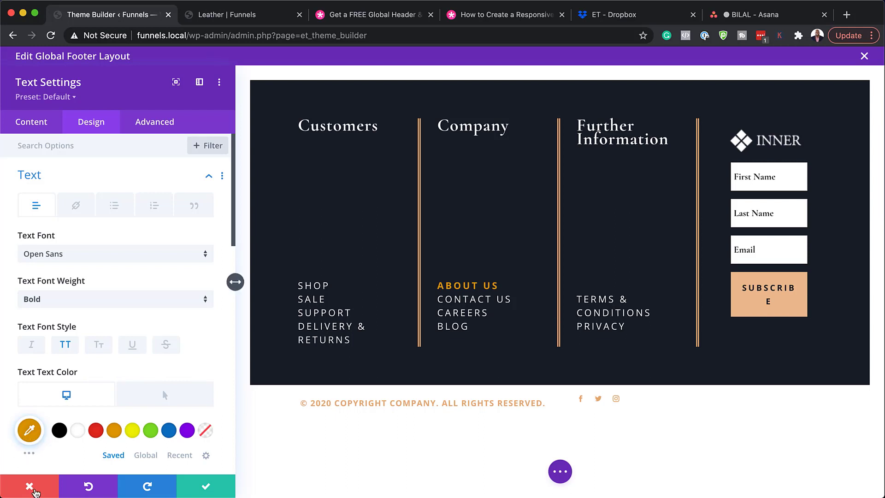
left_click(35, 491)
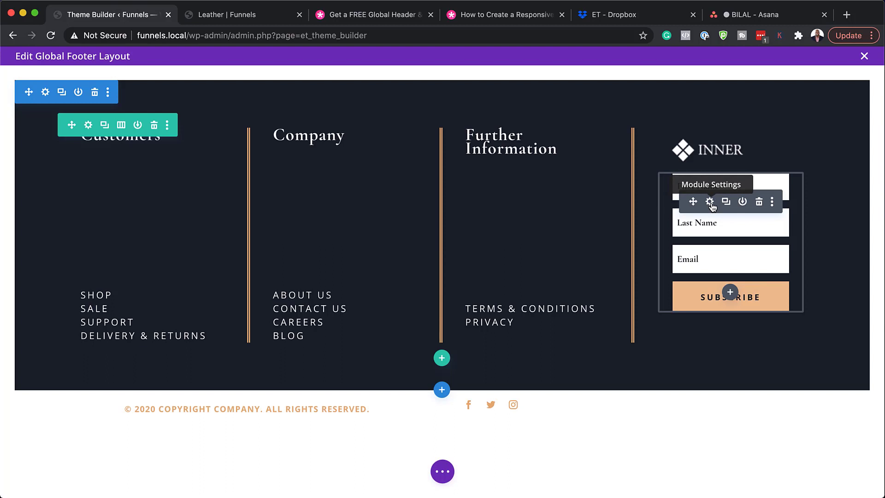
Expand the Email Optin's Email Account section, keep MailChimp and review its list choices.
left_click(709, 203)
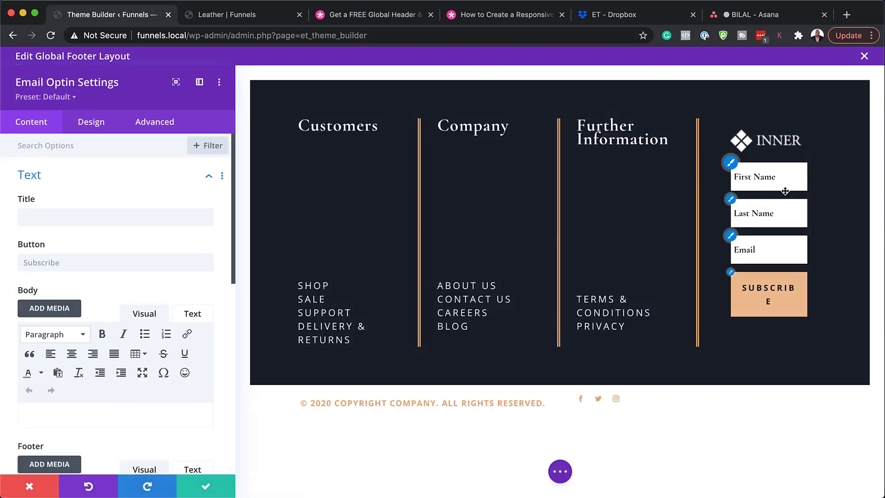
left_click(735, 175)
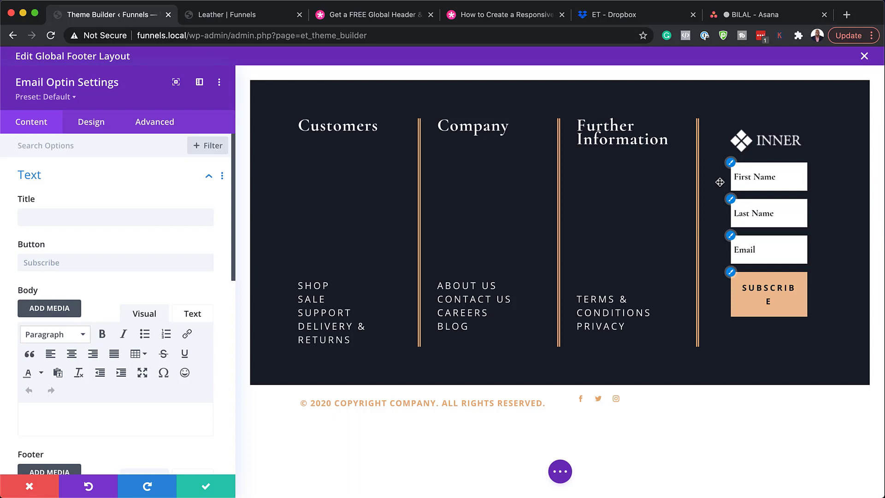
scroll(184, 332, "down", 3)
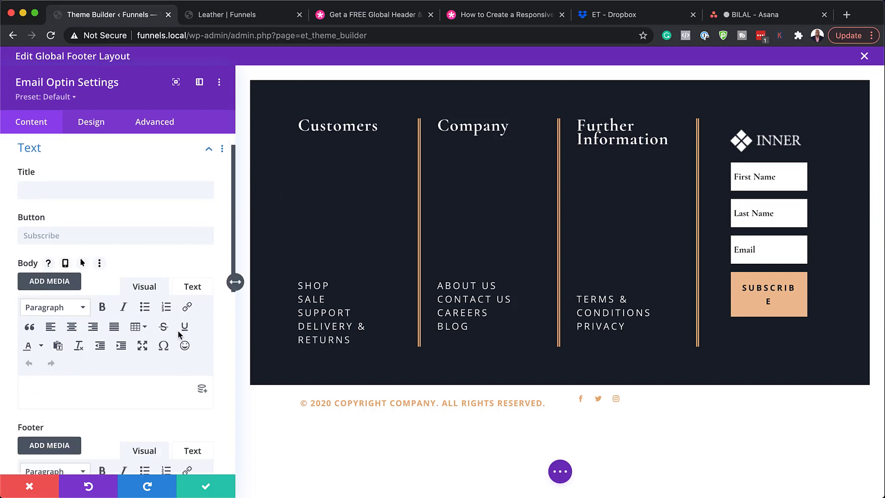
scroll(178, 330, "down", 10)
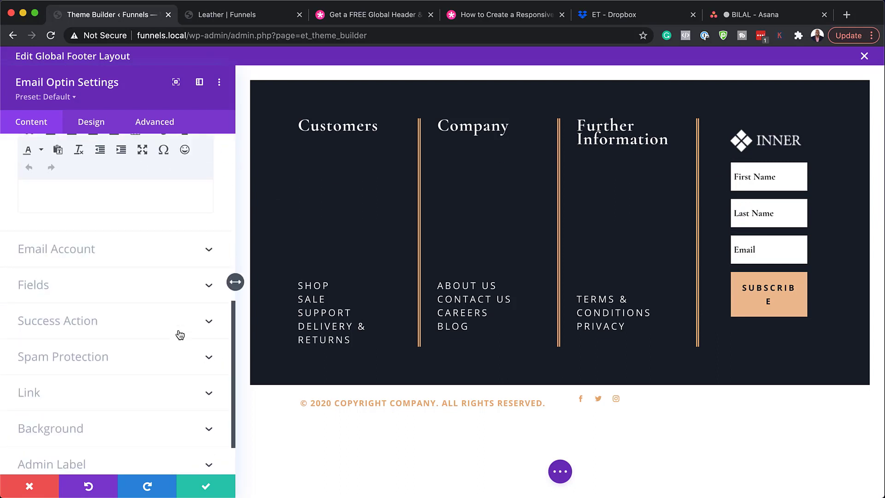
left_click(61, 251)
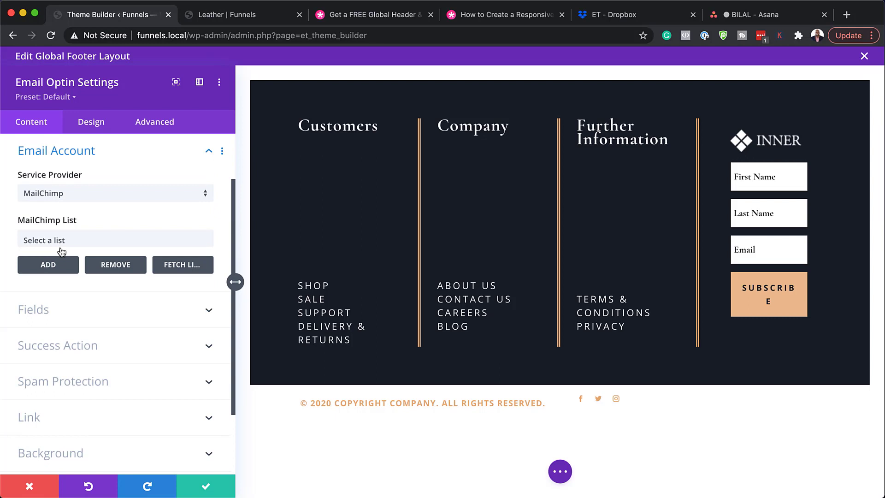
left_click(77, 195)
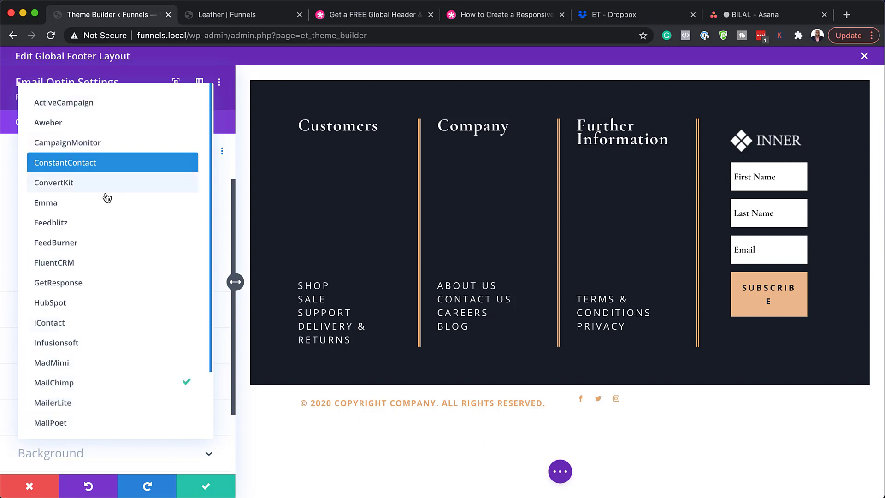
scroll(115, 292, "down", 3)
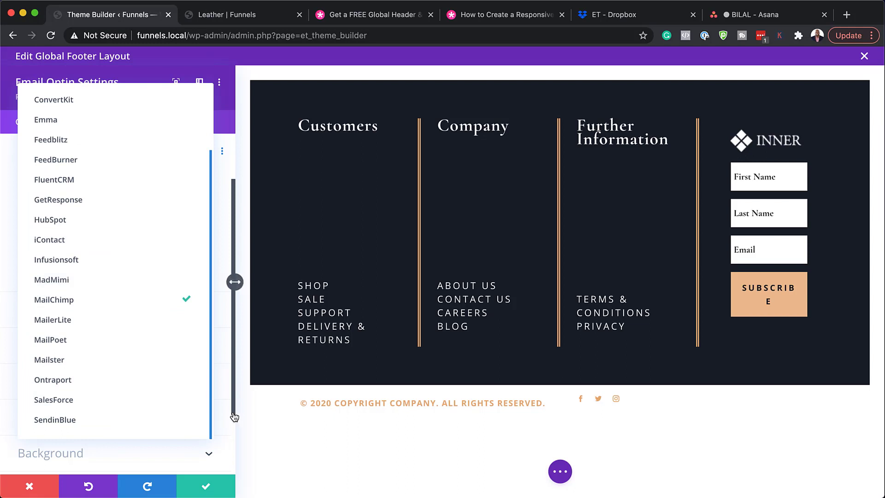
left_click(234, 396)
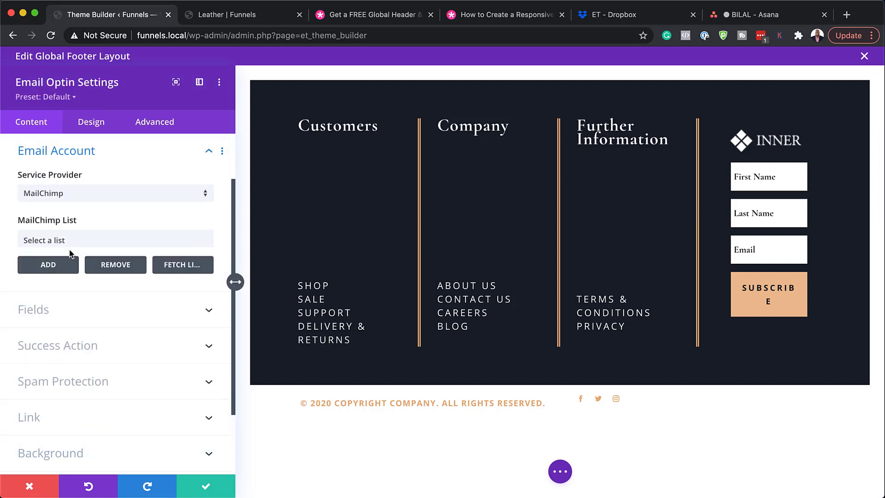
left_click(58, 238)
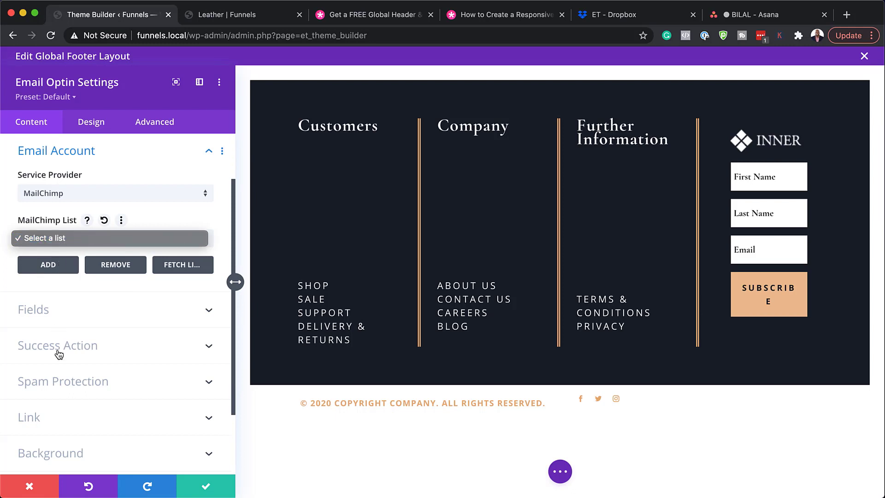
Try the 'Redirect to a custom URL' success action, then discard the opt-in settings unsaved.
left_click(90, 351)
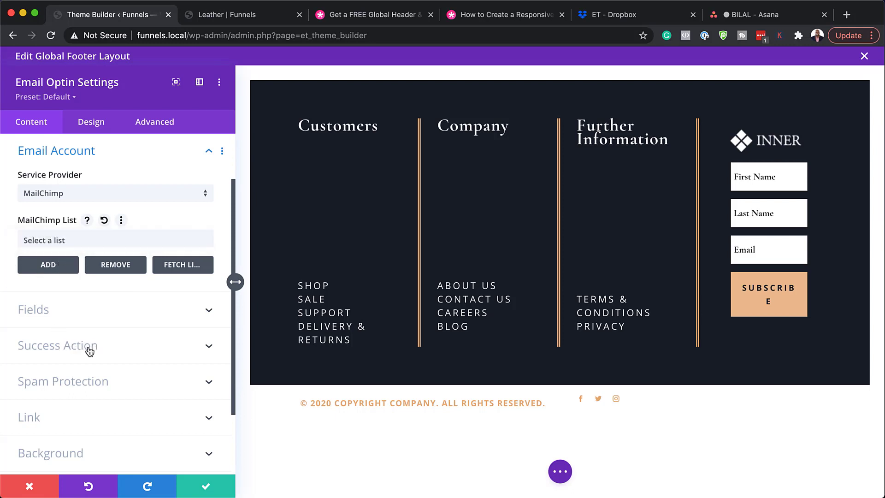
left_click(88, 346)
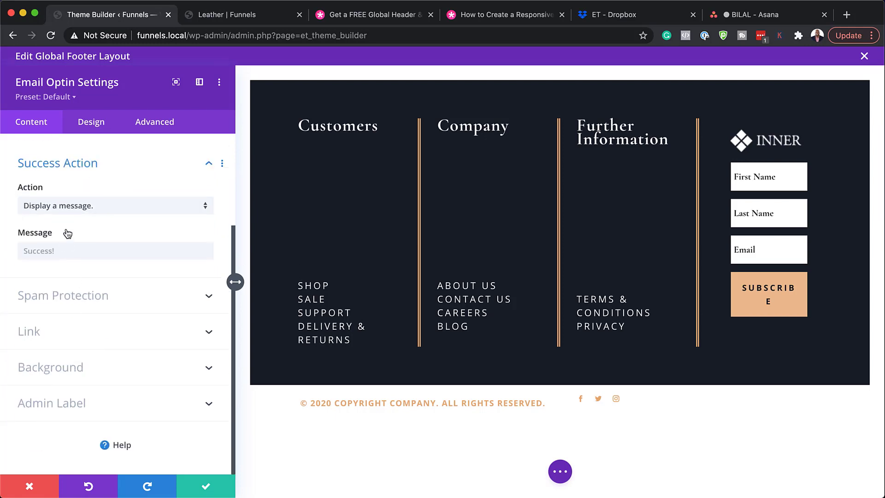
left_click(110, 209)
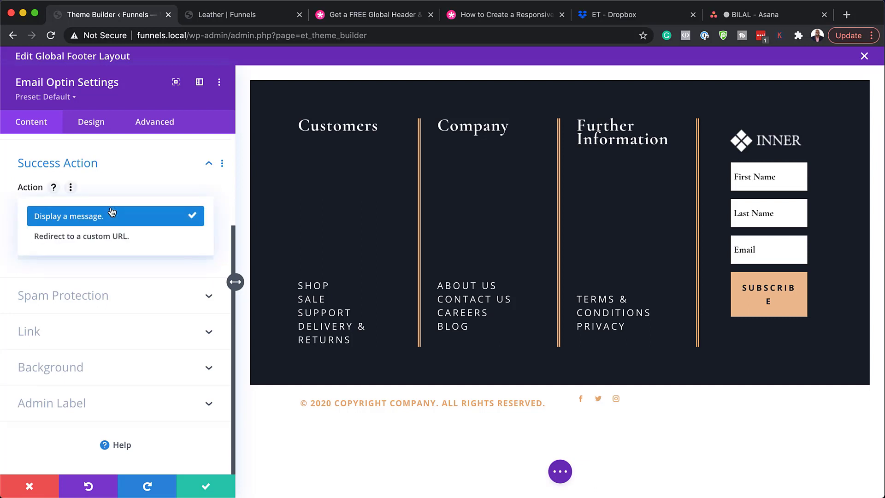
left_click(150, 241)
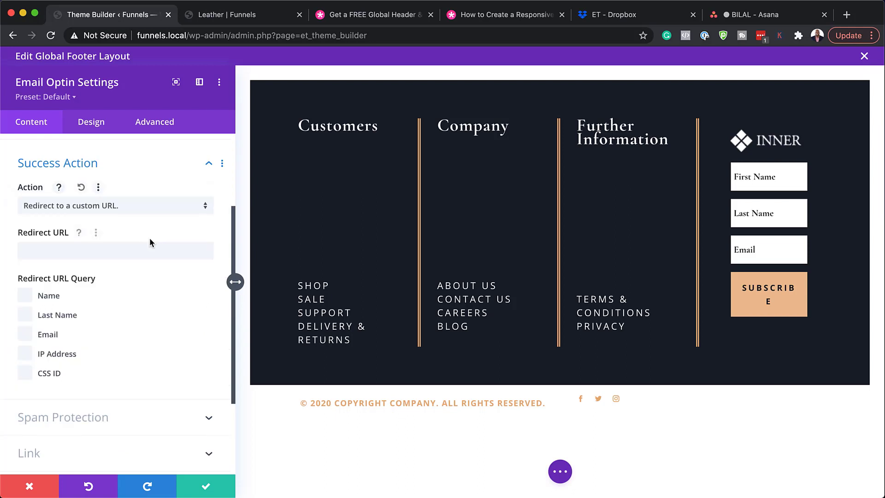
left_click(63, 256)
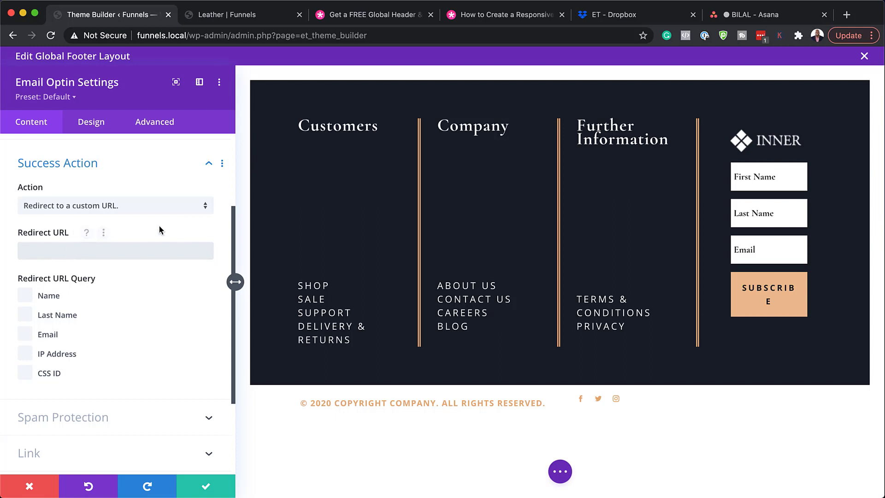
mouse_move(781, 199)
left_click(31, 486)
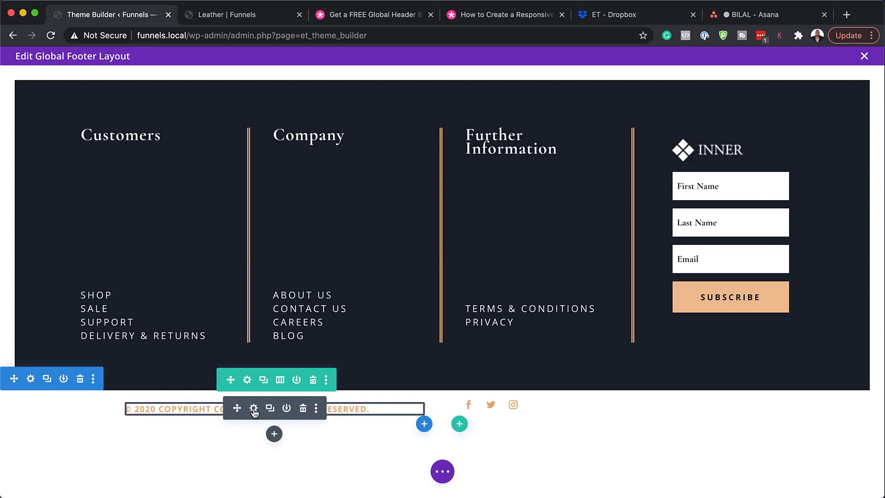
left_click(253, 408)
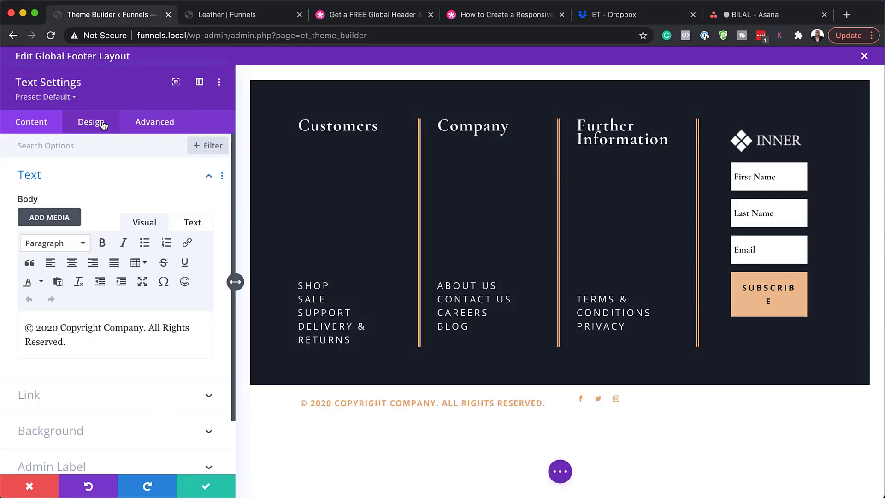
left_click(59, 328)
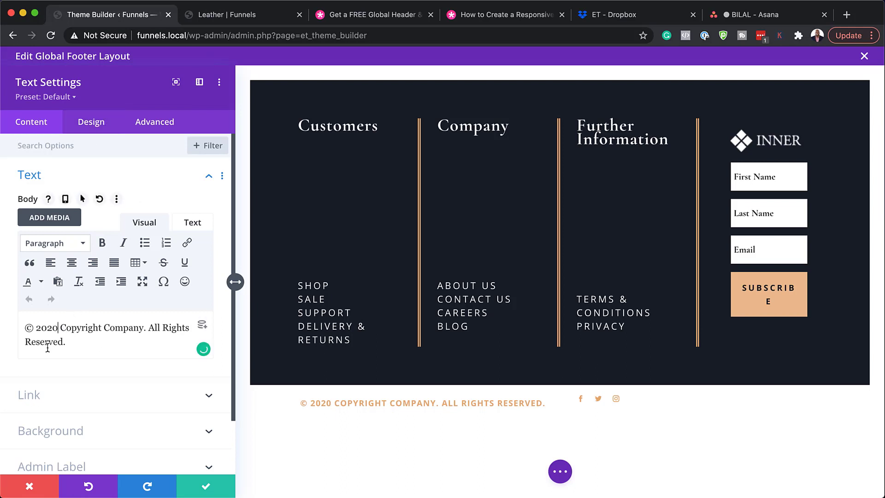
key("BackSpace")
type("1")
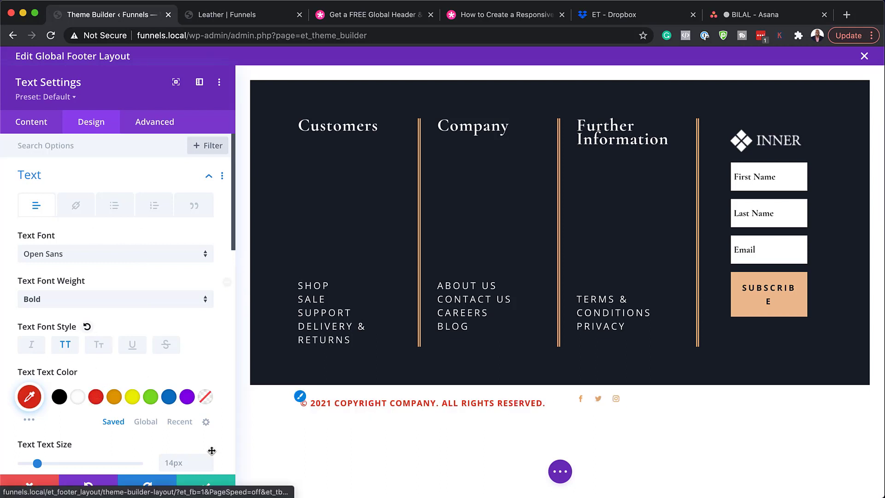
Discard the year edit, exit the global footer editor via Save & Exit, and switch to the Leather page.
left_click(44, 489)
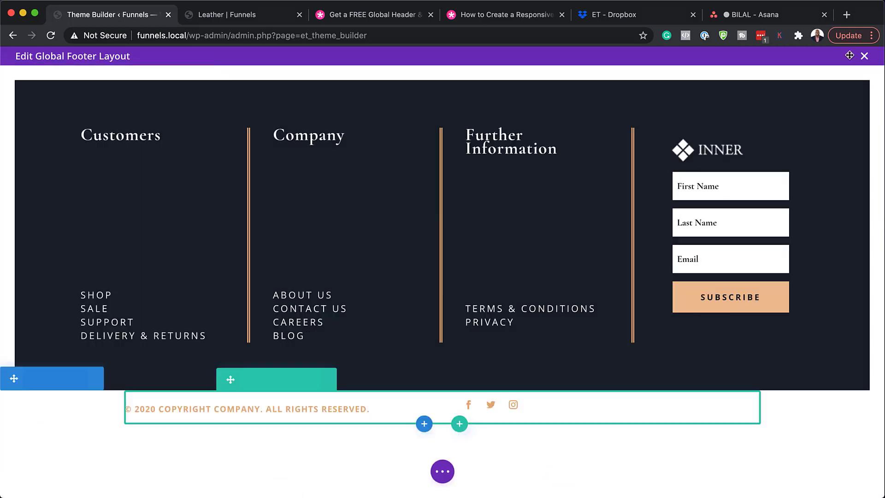
left_click(864, 57)
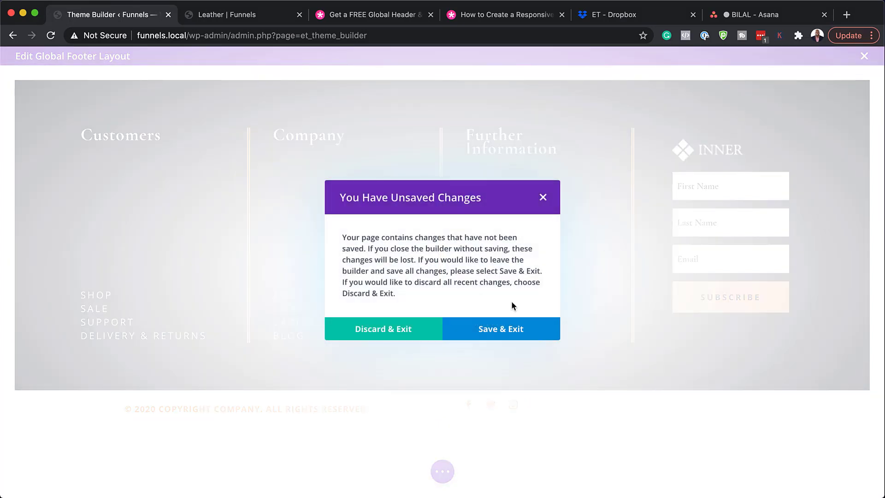
left_click(404, 331)
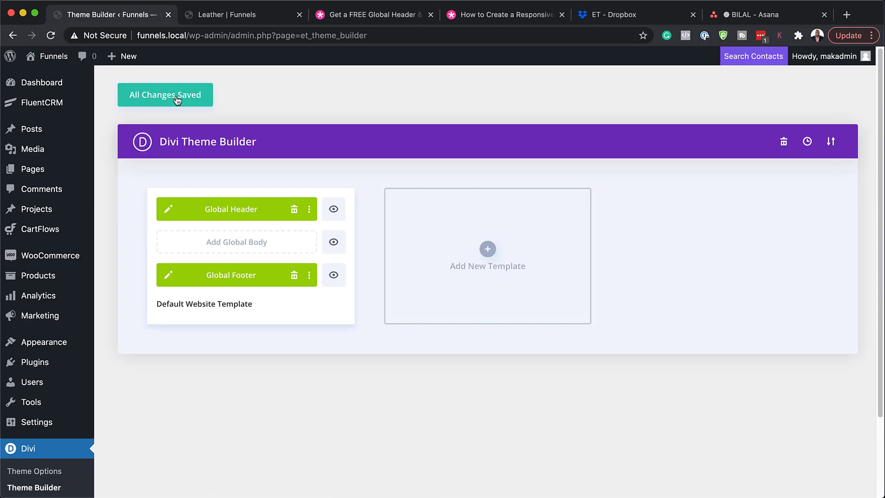
left_click(227, 15)
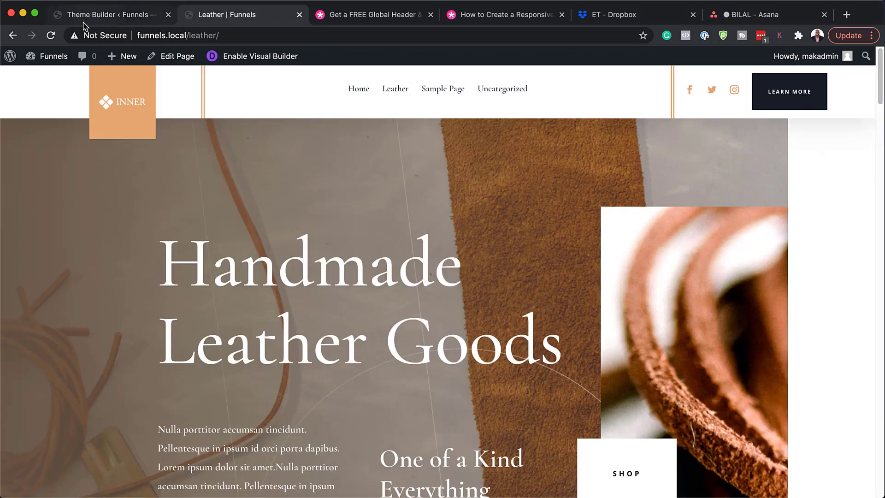
Reload the Leather page and scroll down to its global footer, copyright still reading © 2020.
left_click(52, 36)
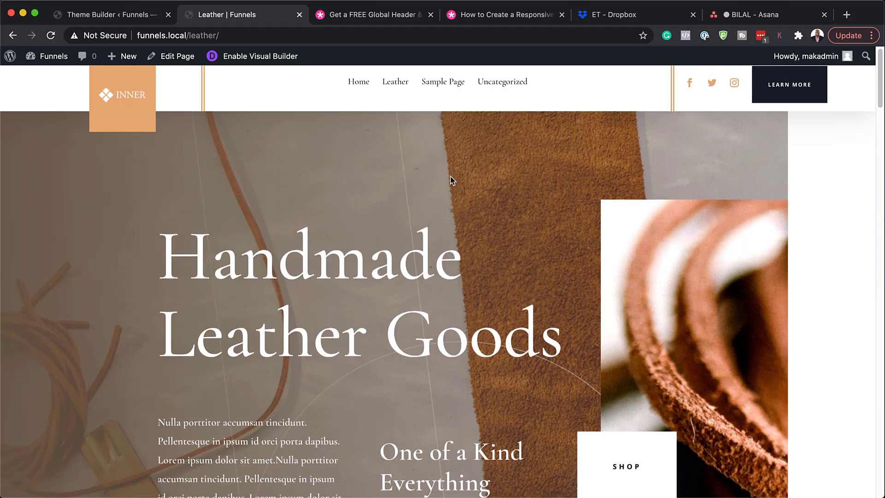
scroll(450, 177, "down", 1)
scroll(450, 176, "down", 10)
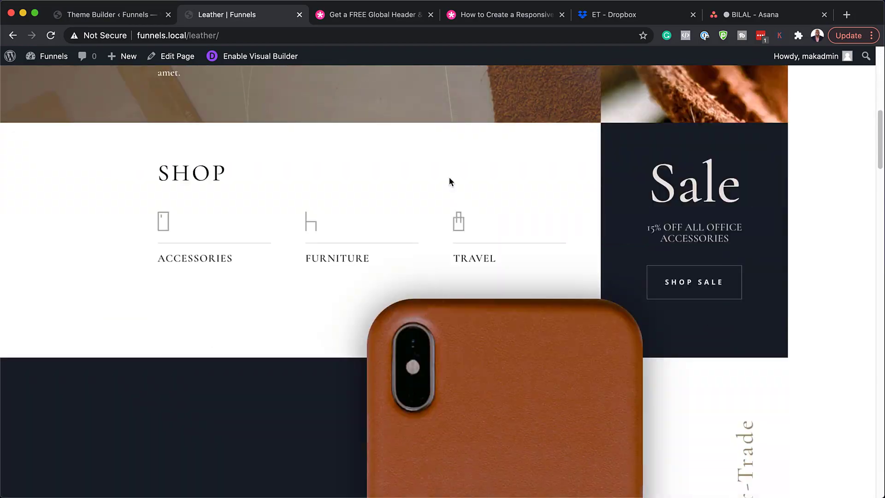
scroll(449, 176, "down", 1)
scroll(449, 176, "down", 2)
scroll(449, 181, "down", 15)
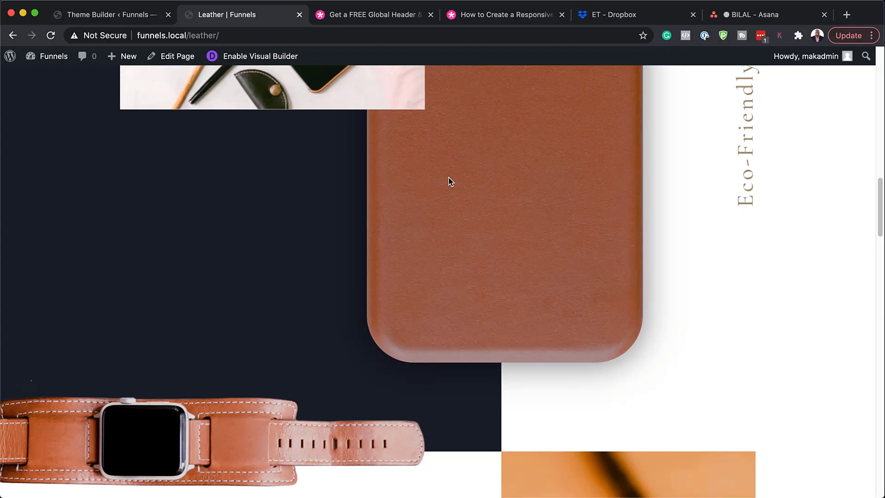
scroll(449, 178, "down", 20)
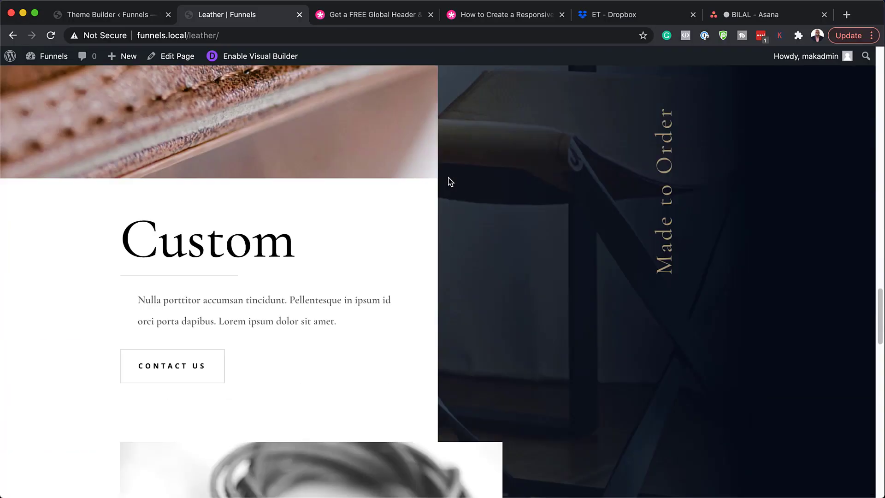
scroll(449, 180, "down", 15)
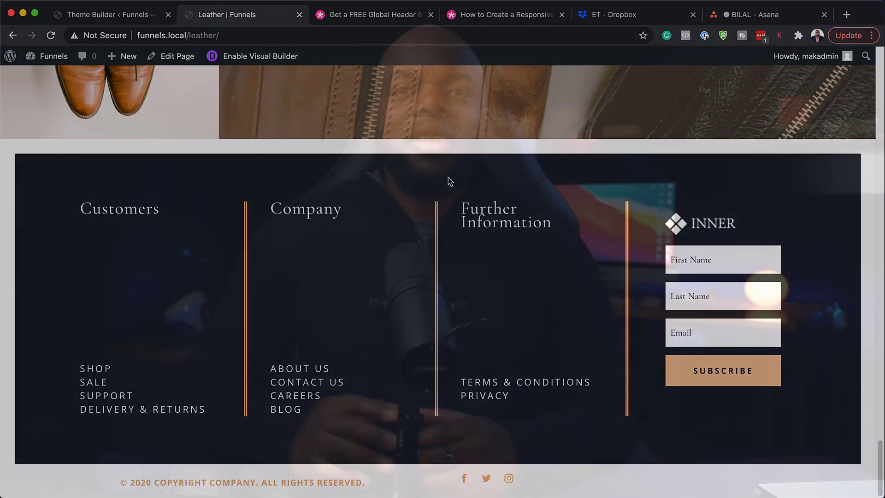